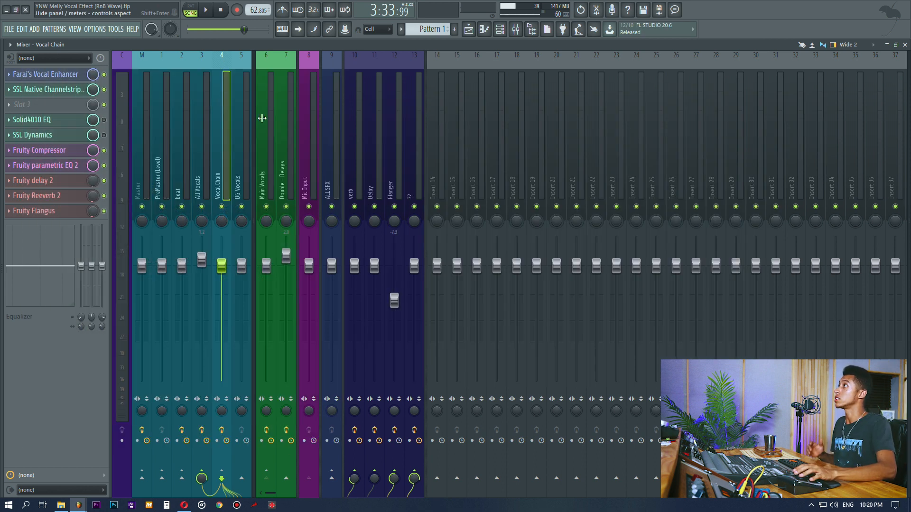
Step: Play the arrangement from about bar 56, just before the main vocal starts
left_click(272, 122)
left_click(470, 29)
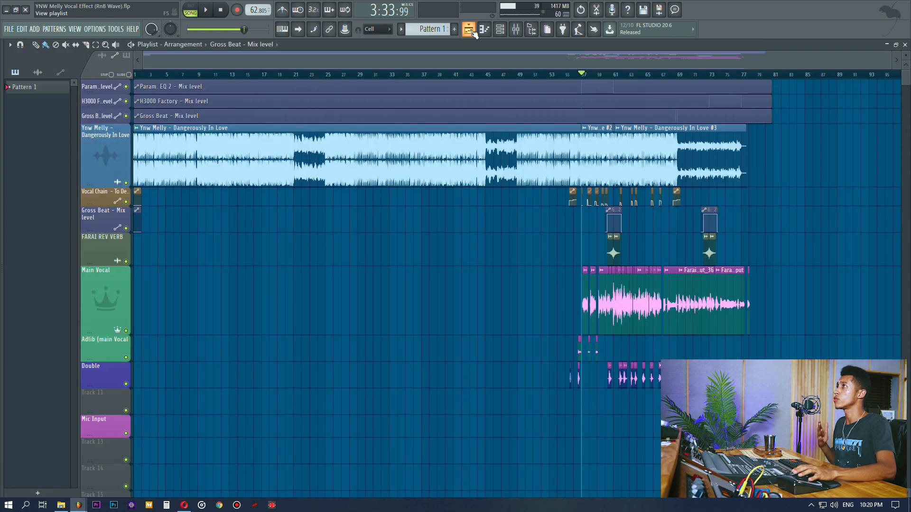
scroll(604, 79, "up", 3)
scroll(601, 76, "up", 3)
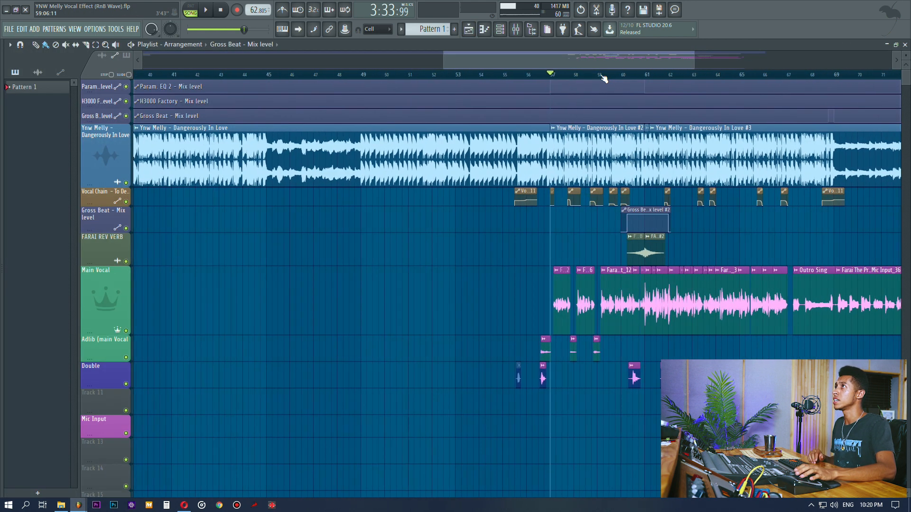
left_click(526, 75)
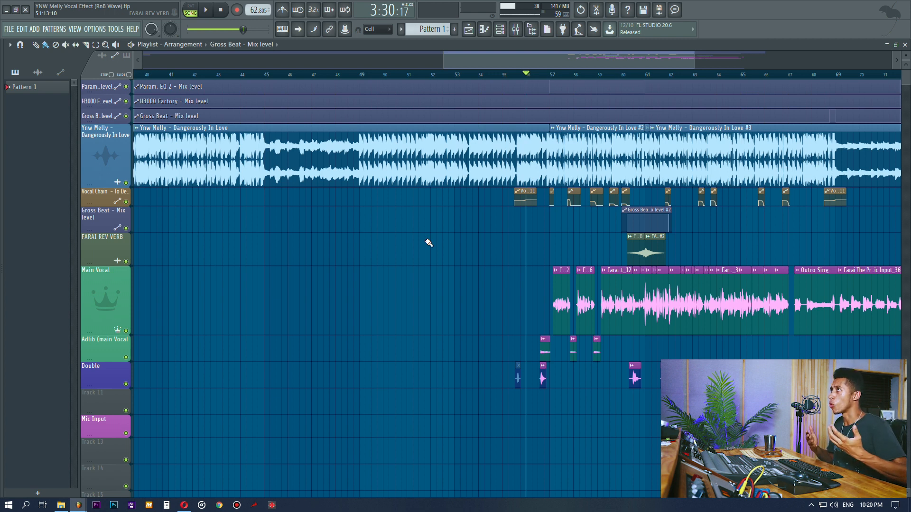
key("space")
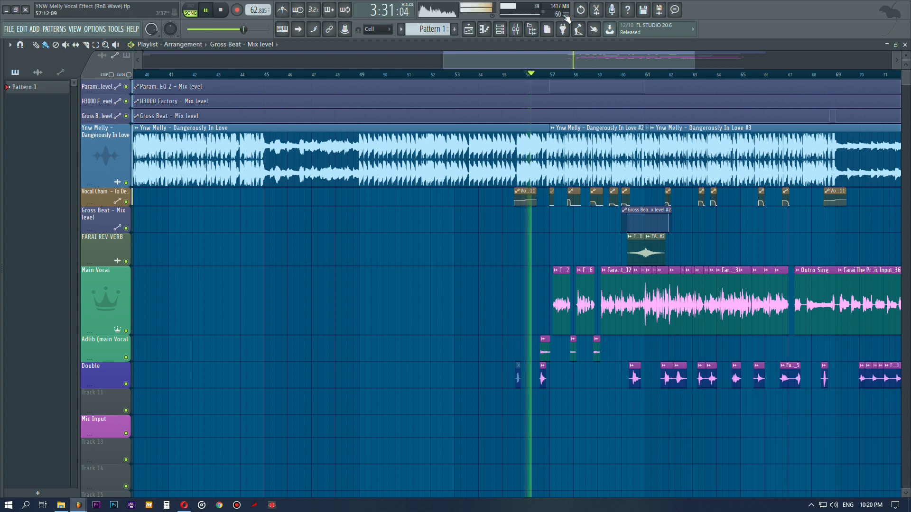
Step: Follow the playing vocal section in the playlist and check the track levels in the mixer
left_click_drag(632, 63, 668, 63)
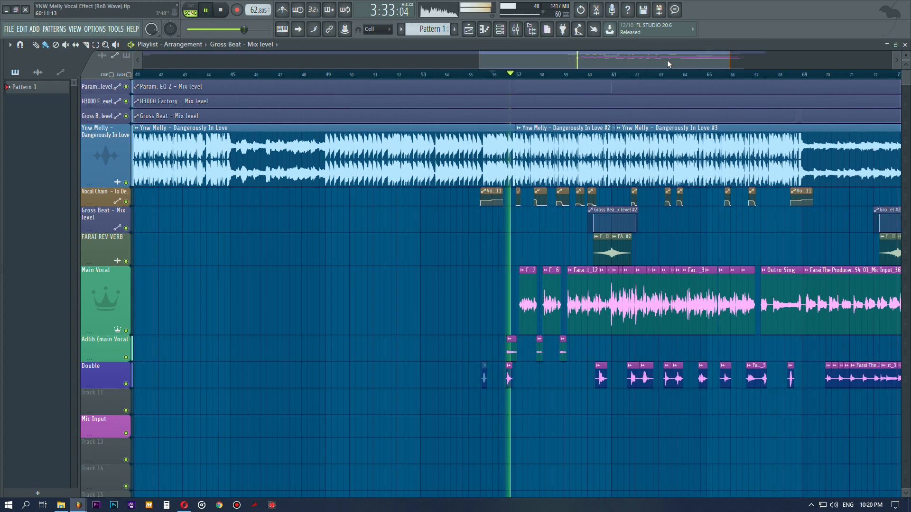
scroll(668, 76, "up", 3)
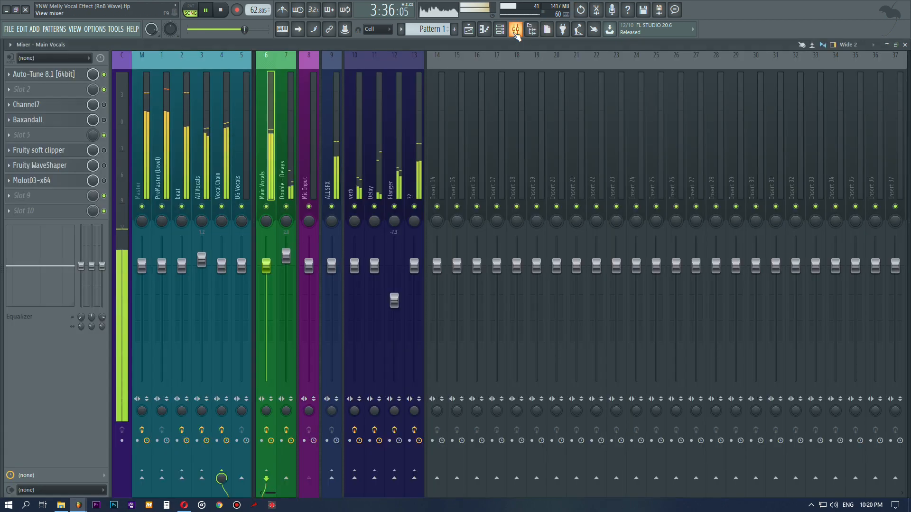
left_click(515, 28)
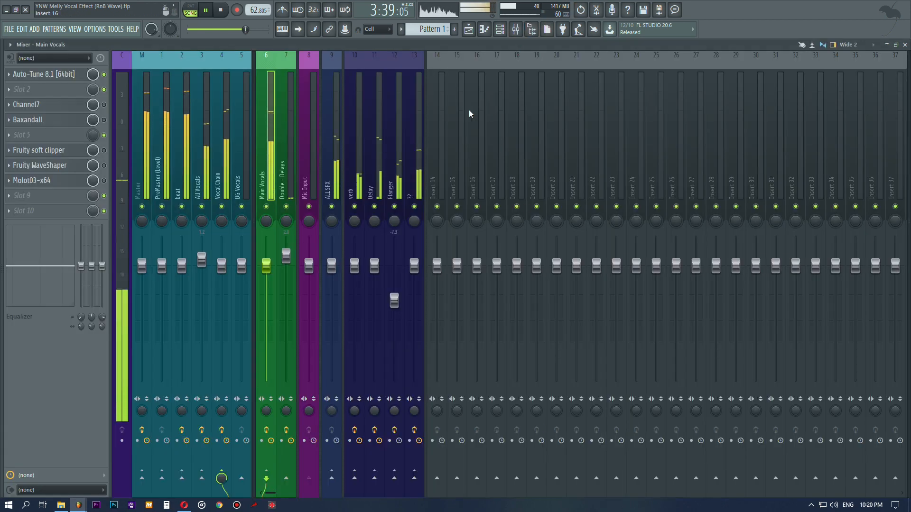
left_click(468, 30)
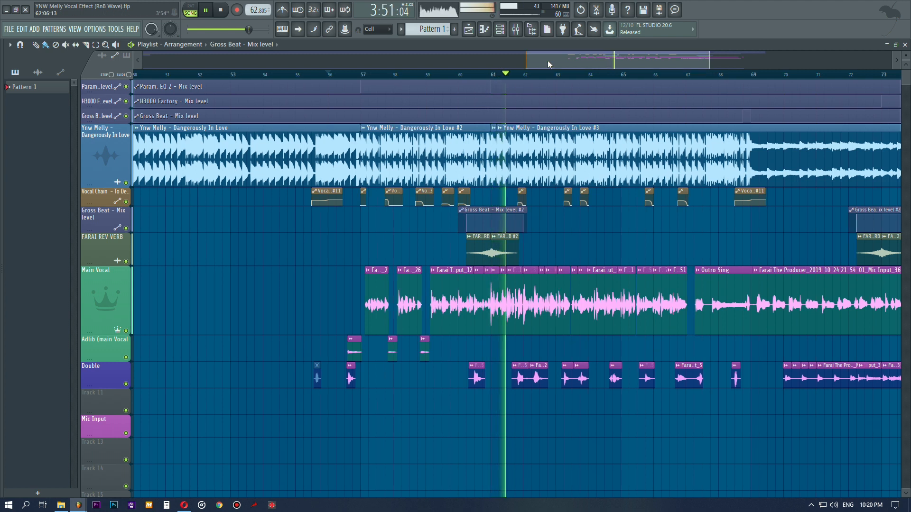
left_click_drag(547, 64, 583, 61)
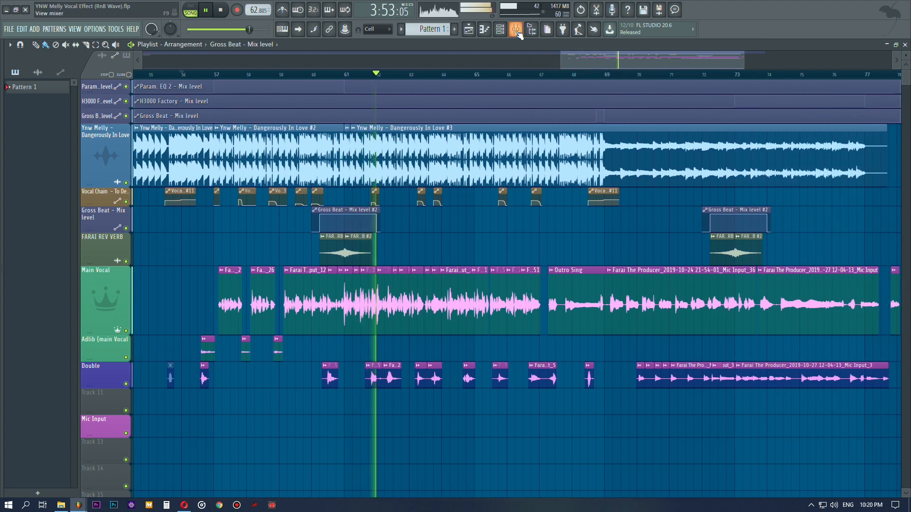
Step: Inspect the Vocal Enhancer settings on the Vocal Chain mixer track, and close the plugin window
left_click(517, 31)
left_click(223, 141)
left_click(71, 75)
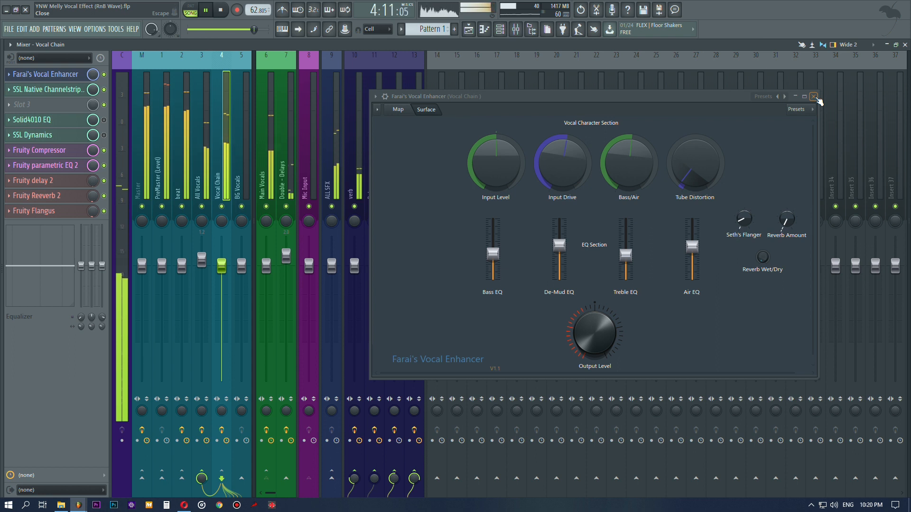
left_click(815, 97)
Step: Open the Baxandall effect of the Main Vocals track and watch playback in the playlist and mixer
left_click(268, 95)
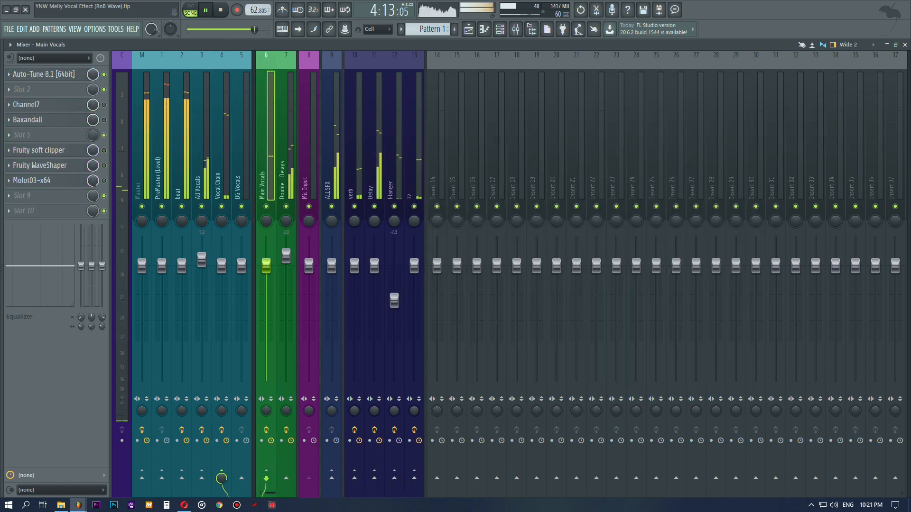
left_click(62, 119)
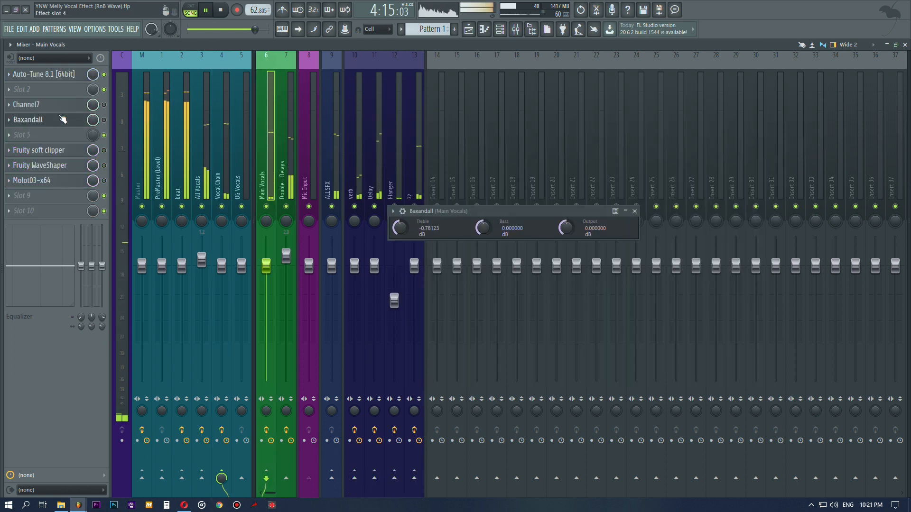
left_click(468, 29)
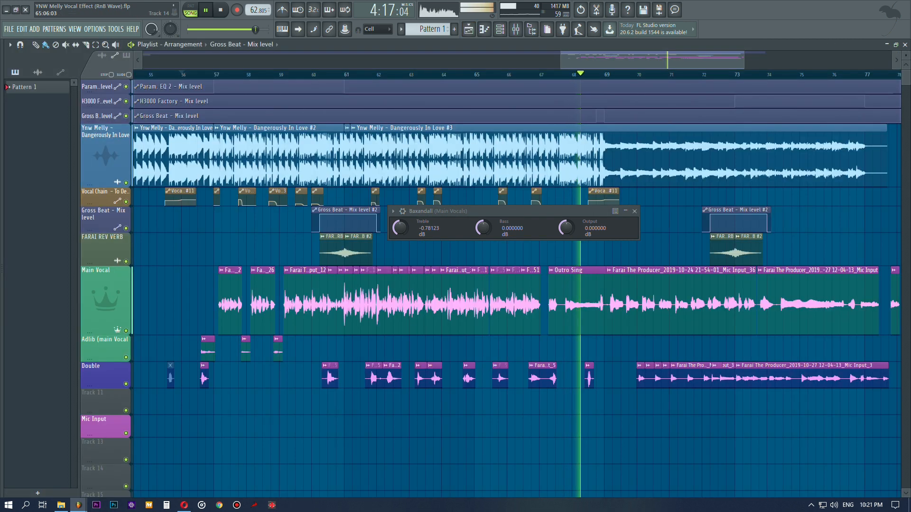
left_click_drag(505, 211, 508, 244)
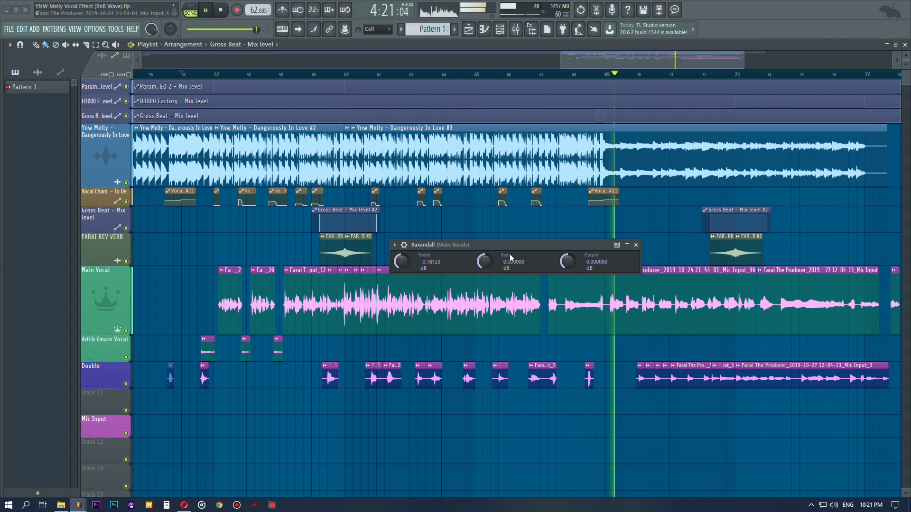
key("F9")
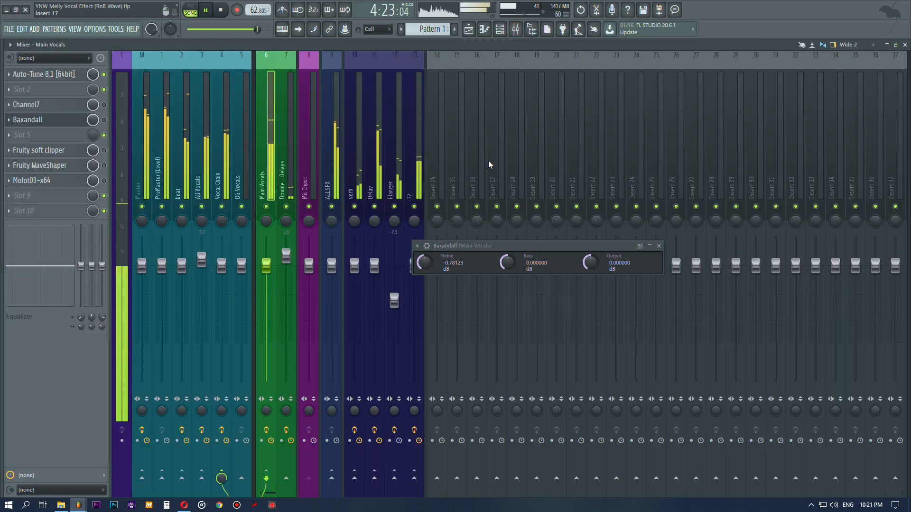
key("F5")
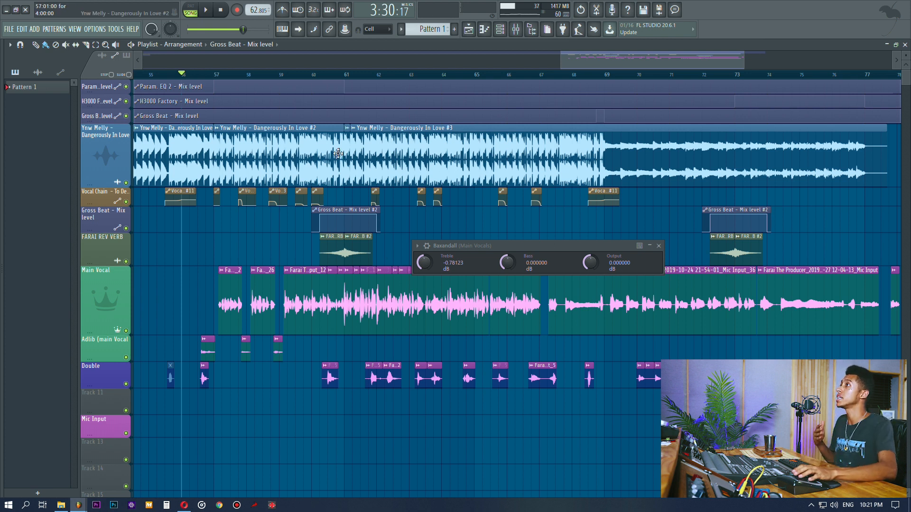
Step: Open the Channel7 effect of the Main Vocals track and stack its window directly above the Baxandall window
left_click(521, 30)
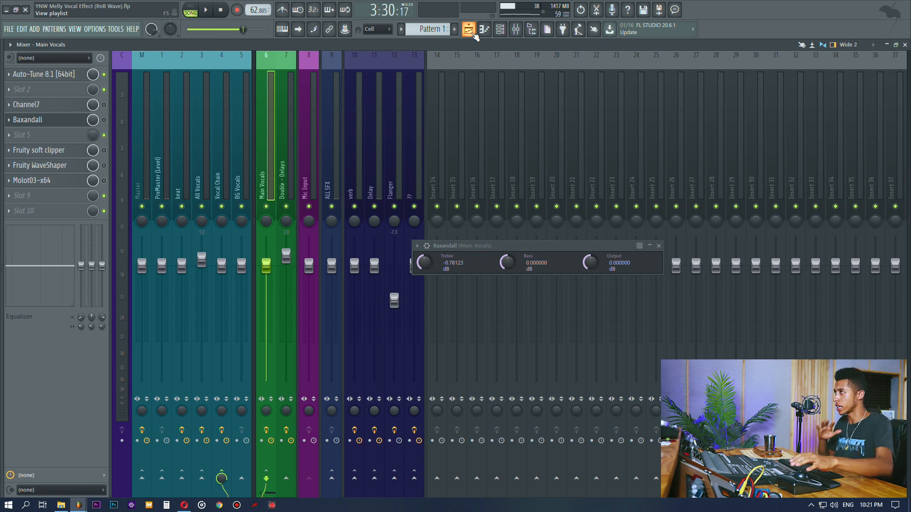
left_click(77, 106)
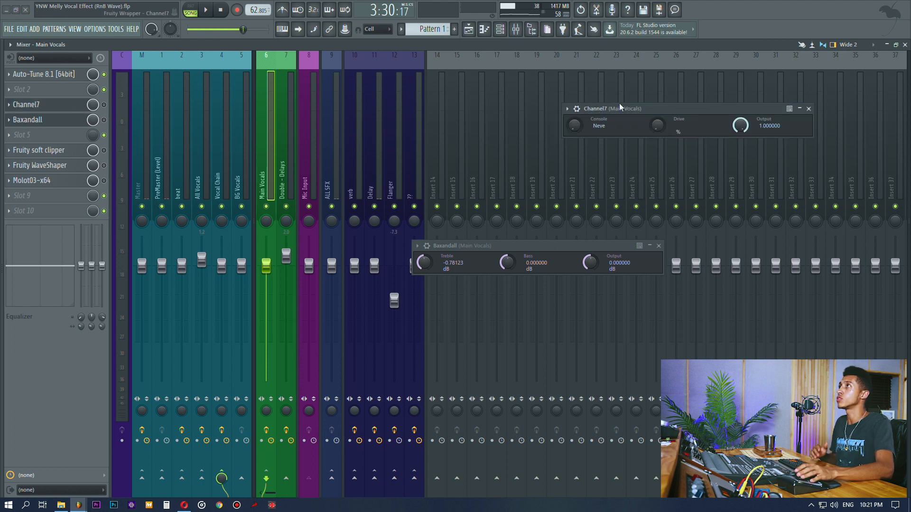
left_click_drag(538, 244, 697, 153)
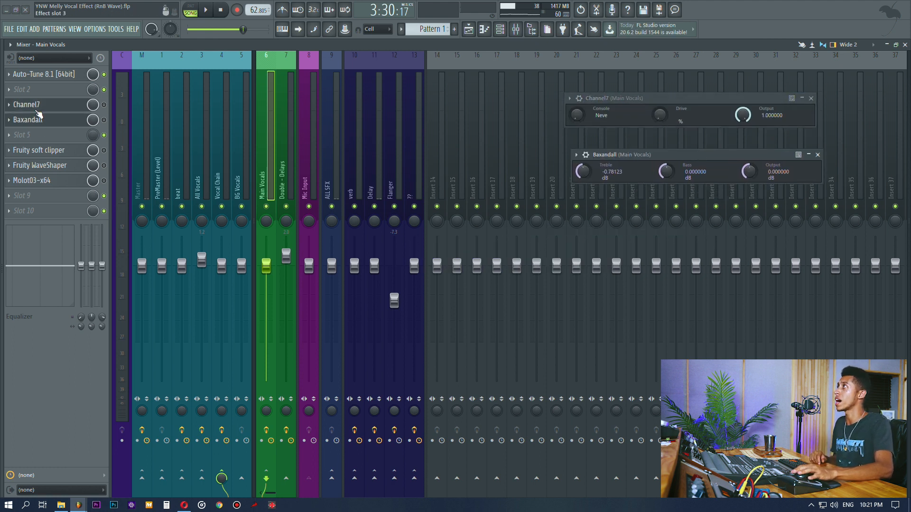
left_click_drag(625, 97, 631, 120)
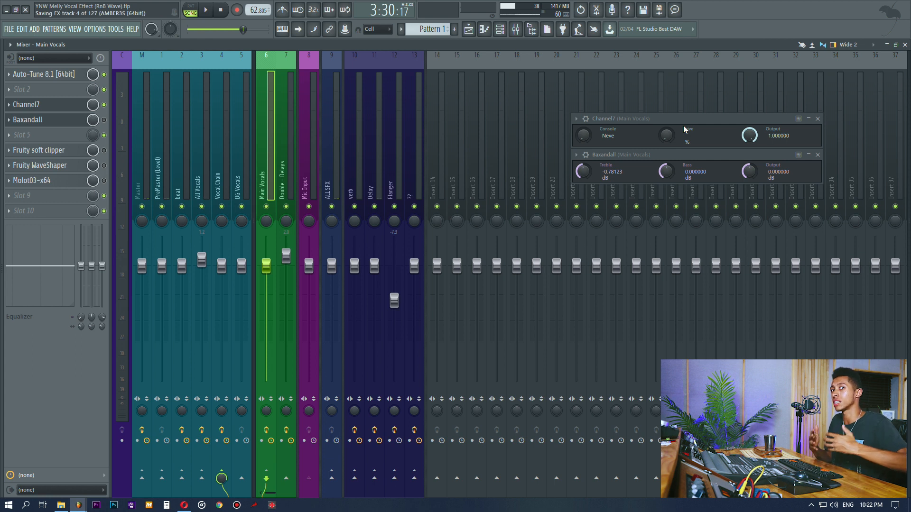
Step: Bring up the Baxandall window again and enable the effect on the Main Vocals track
left_click(58, 120)
left_click(58, 120)
left_click_drag(645, 156, 643, 155)
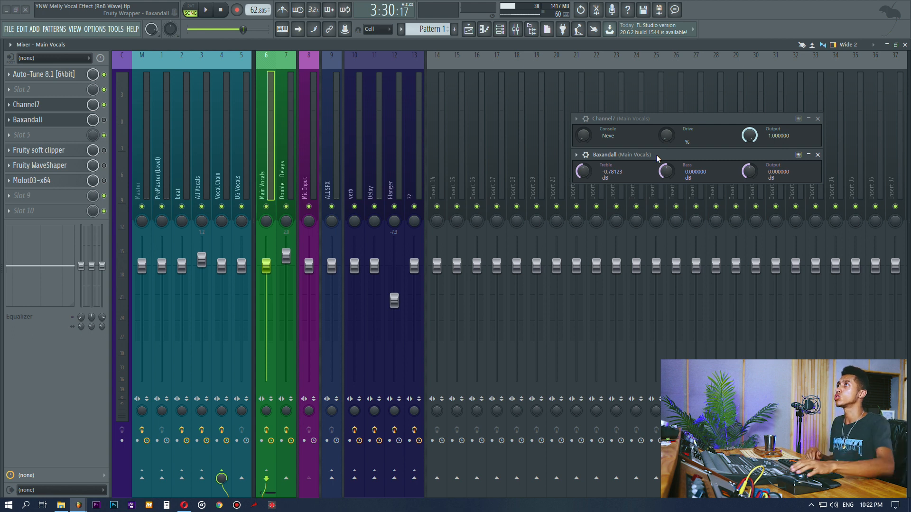
left_click(103, 121)
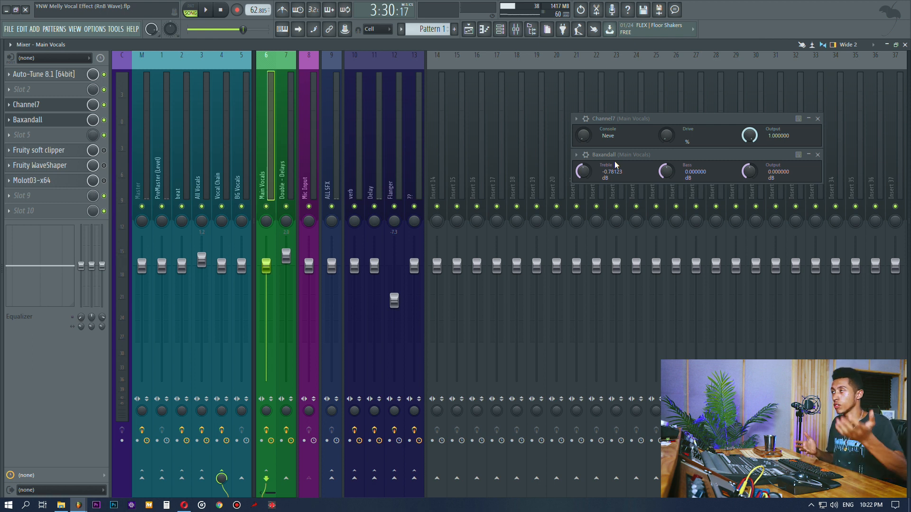
left_click_drag(660, 182, 659, 179)
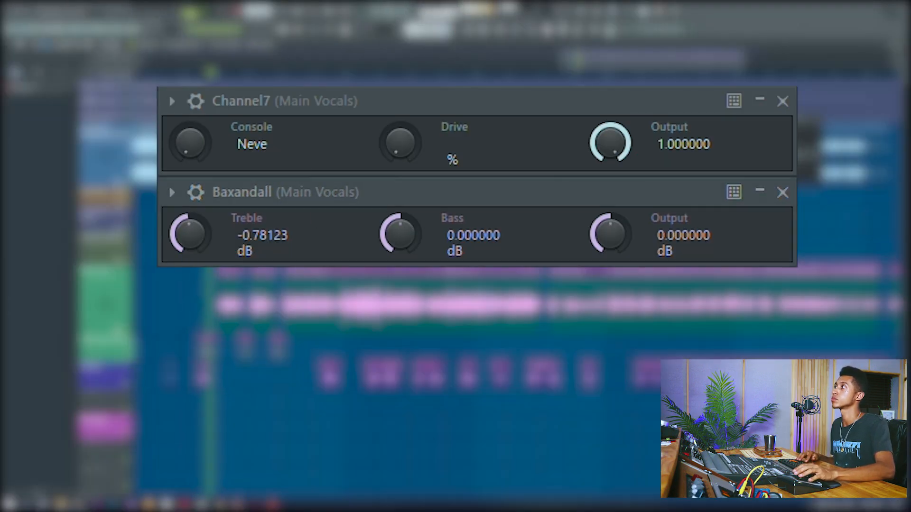
Step: Set Channel7 to the API console with 126% drive, and lower Baxandall's treble to about -1.25 dB
left_click_drag(208, 209, 185, 199)
left_click_drag(209, 238, 192, 247)
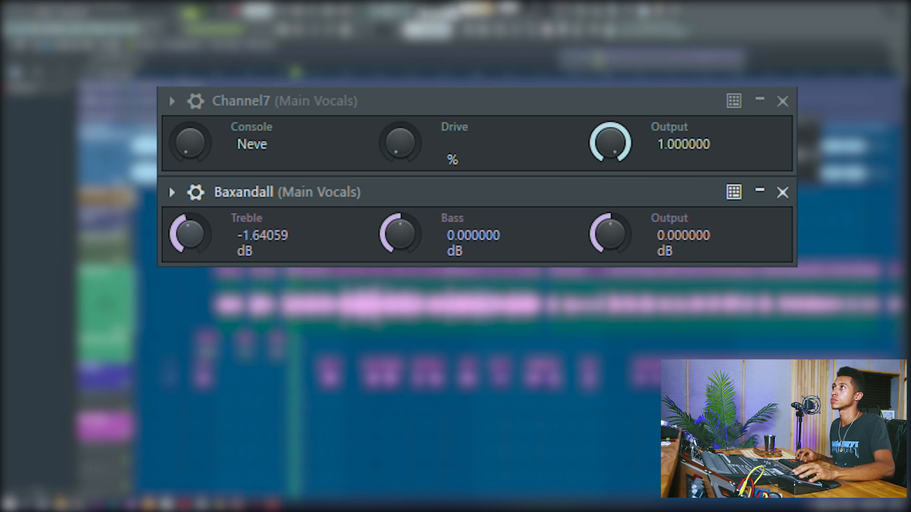
left_click_drag(400, 142, 400, 122)
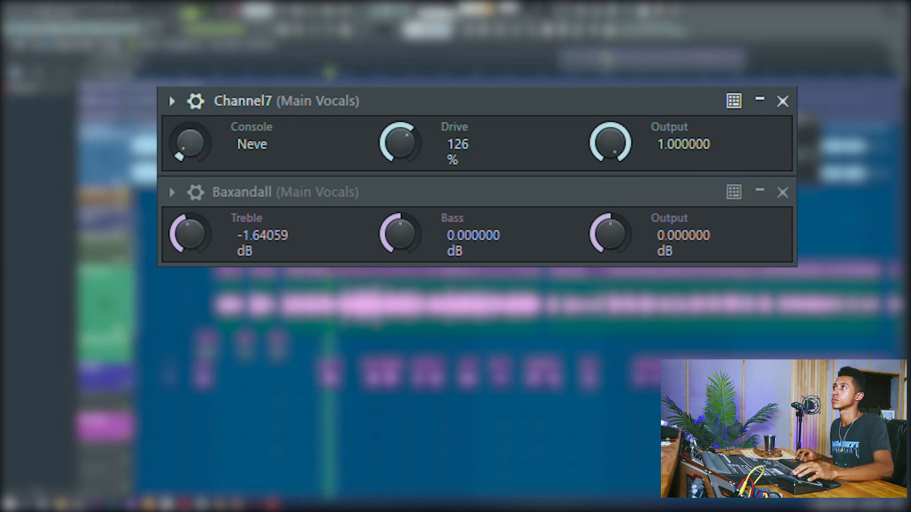
left_click_drag(179, 157, 179, 150)
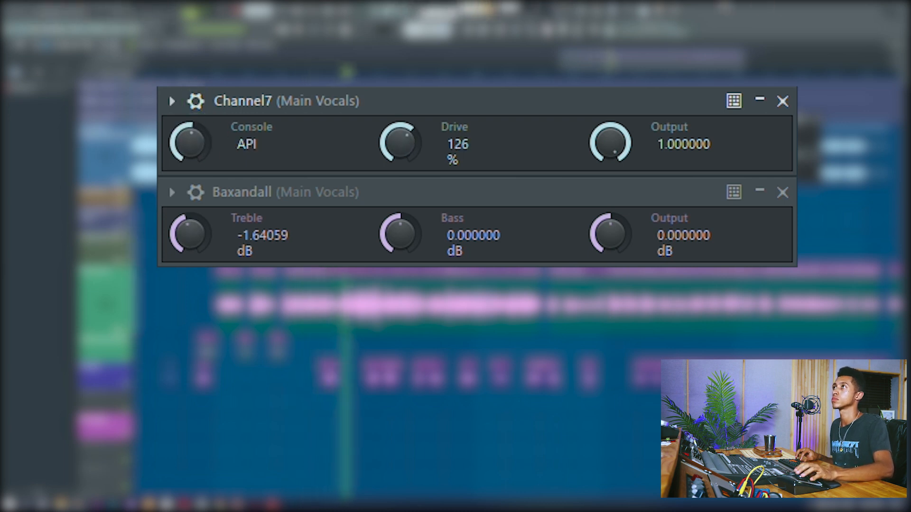
left_click_drag(190, 234, 190, 226)
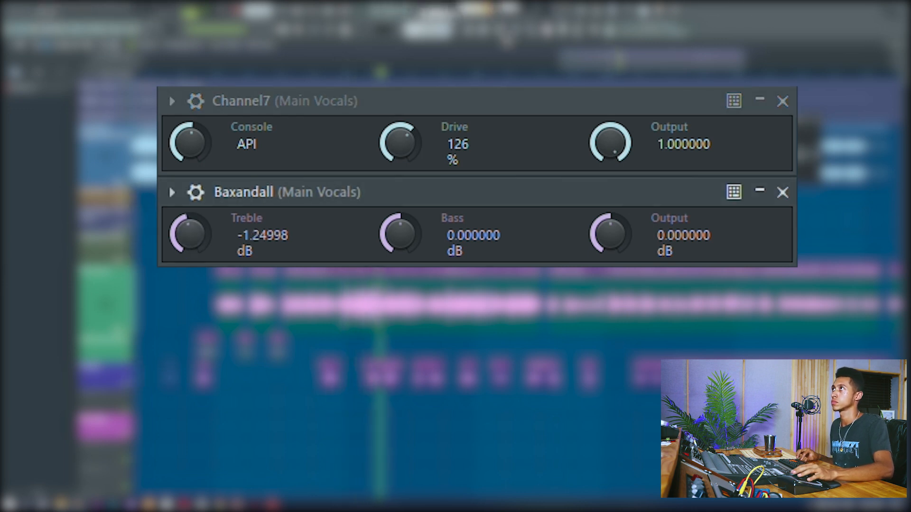
Step: Examine the detailed plugin settings of Channel7 and Baxandall on the Main Vocals track
left_click(514, 29)
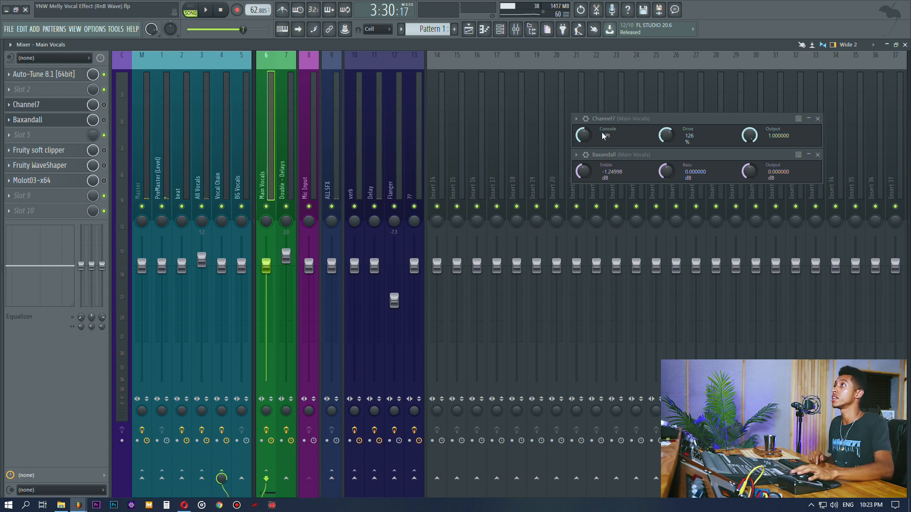
left_click(585, 118)
left_click(596, 135)
left_click(585, 119)
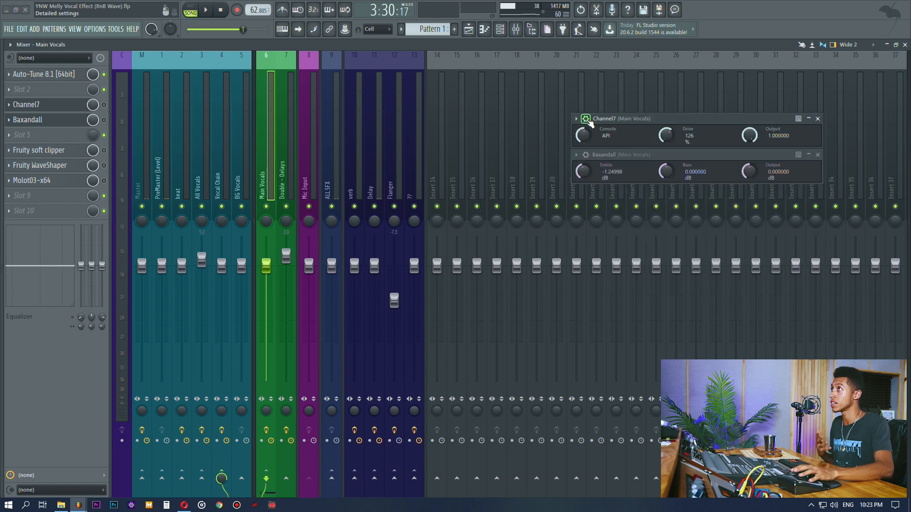
left_click(586, 155)
left_click(602, 171)
left_click(586, 155)
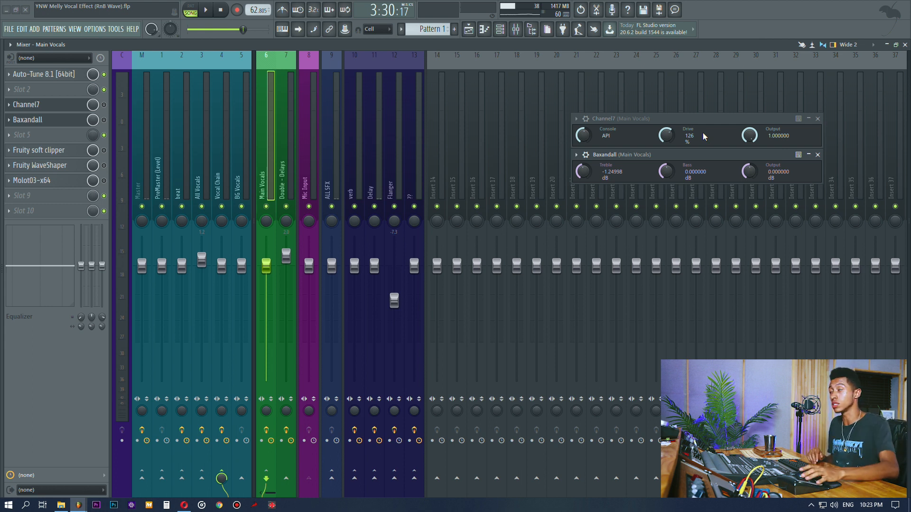
left_click(79, 105)
left_click(79, 105)
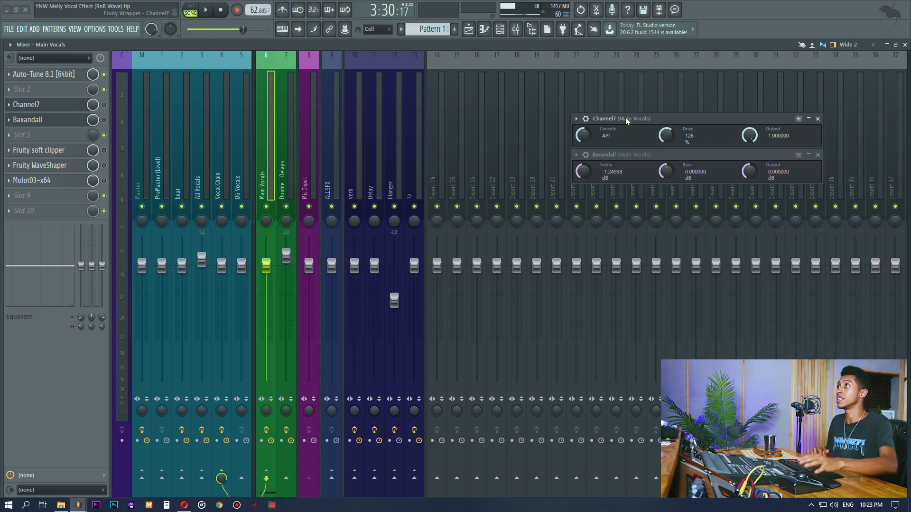
Step: Raise Baxandall's bass on the Main Vocals to about 2.81 dB
left_click(638, 154)
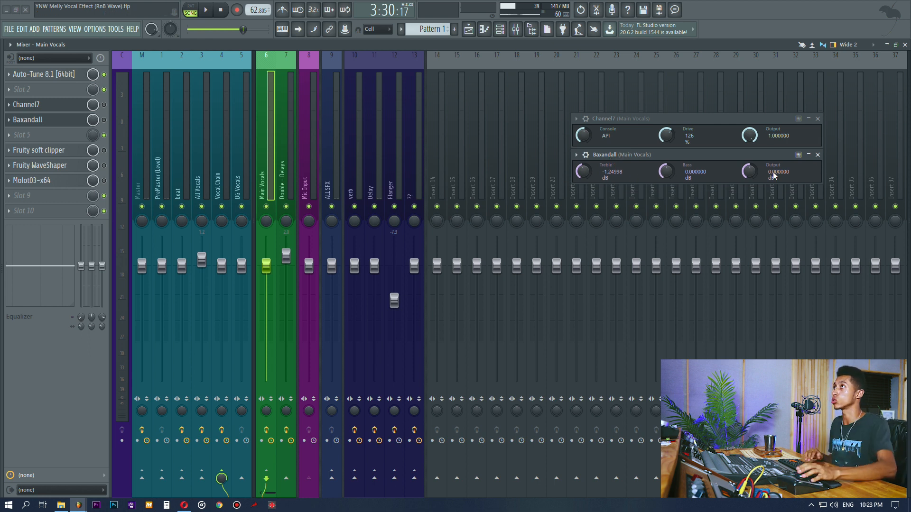
left_click(468, 28)
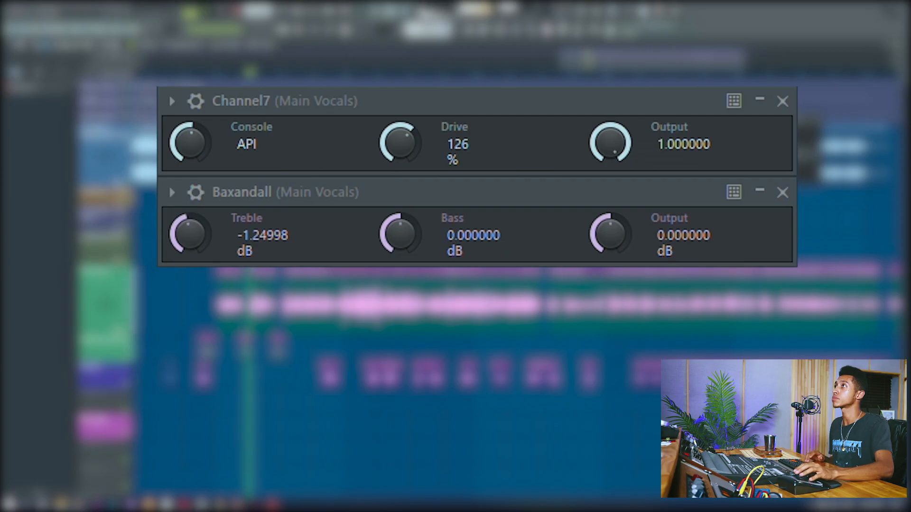
left_click_drag(666, 171, 666, 157)
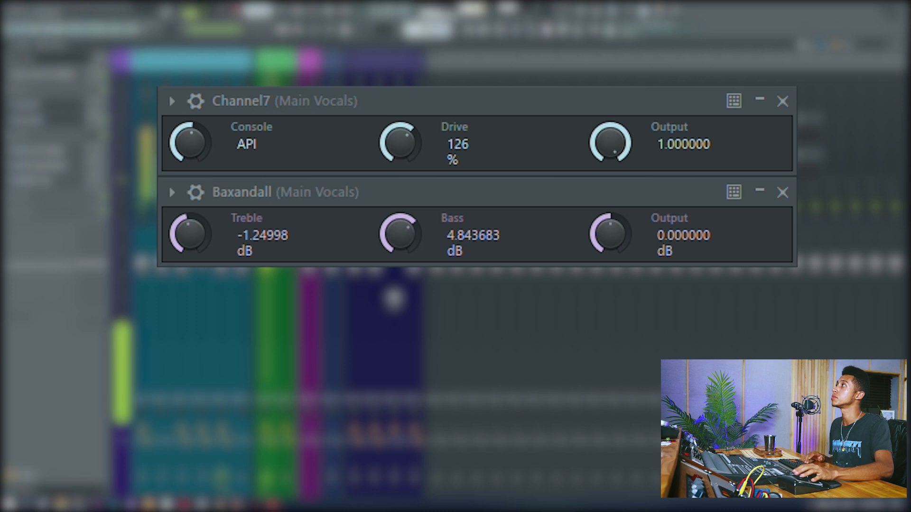
mouse_move(400, 221)
left_mouse_down()
mouse_move(400, 213)
mouse_move(400, 234)
left_mouse_up()
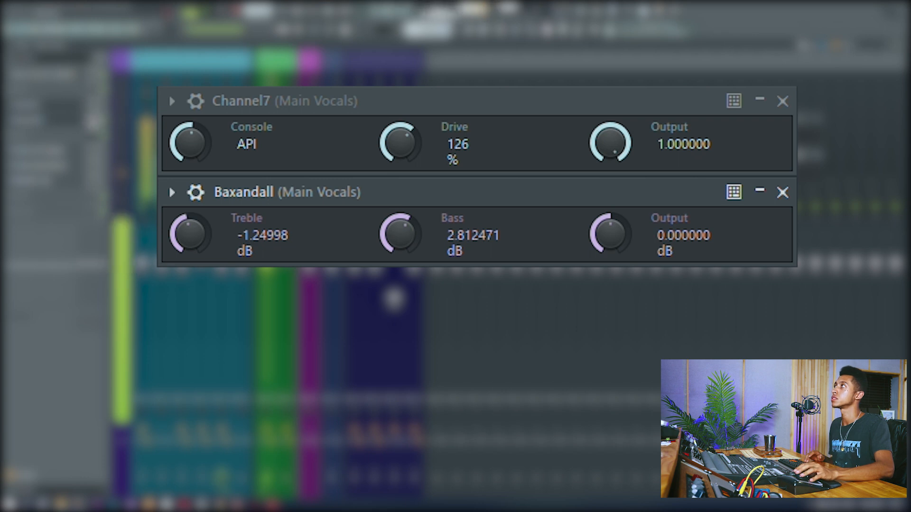
Step: Reset Baxandall's bass on the Main Vocals track to 0 dB
left_click(109, 101)
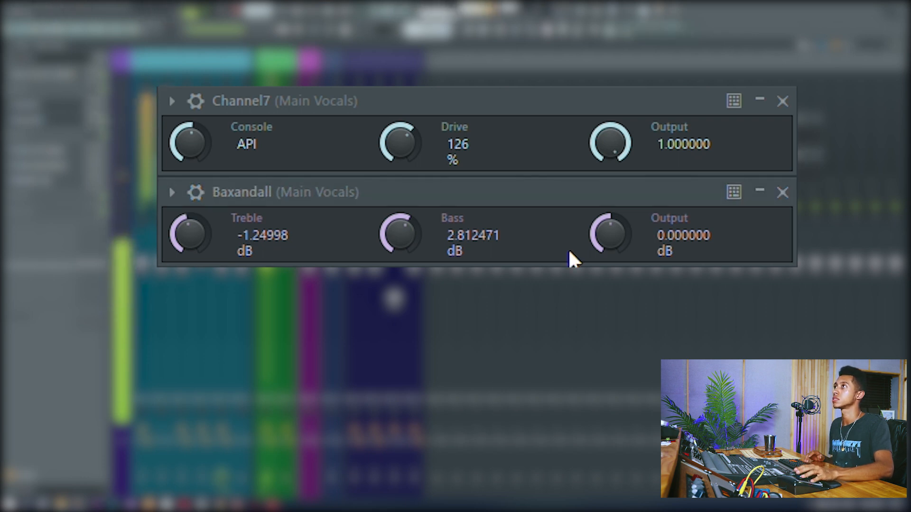
left_click_drag(400, 233, 407, 235)
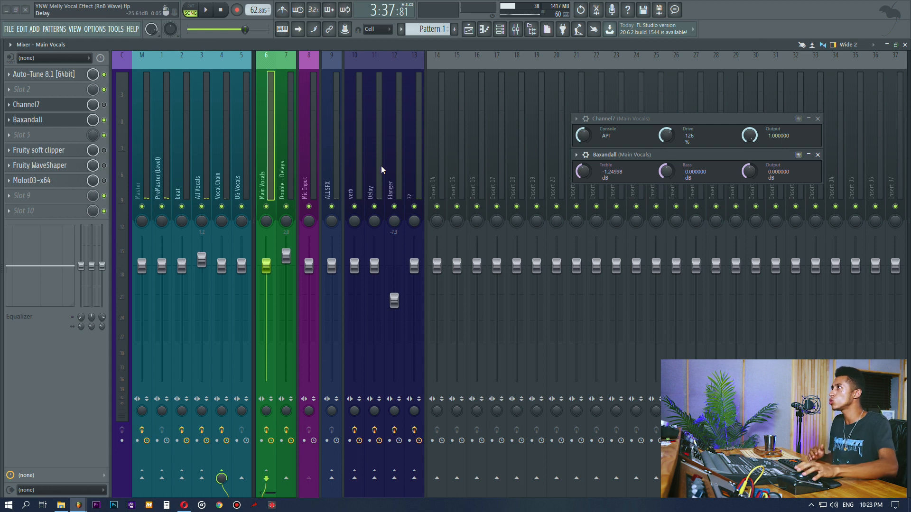
left_click(228, 124)
left_click(48, 87)
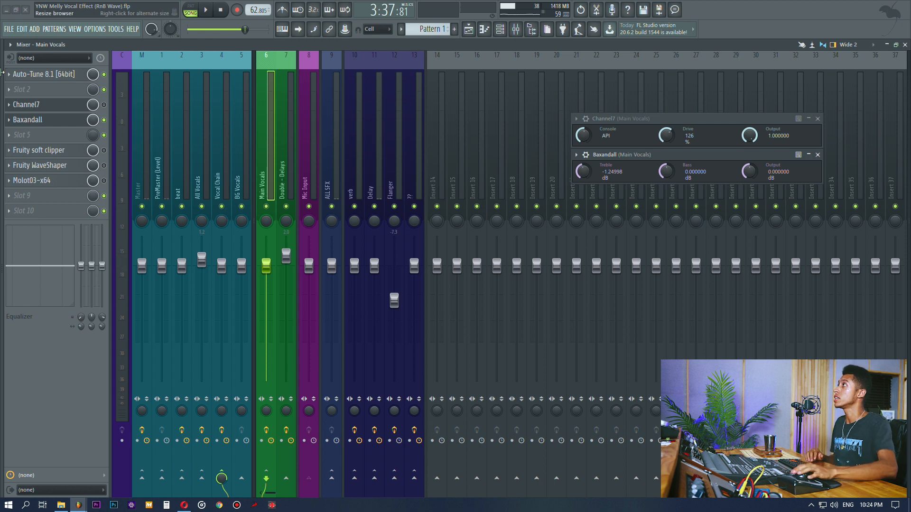
Step: Bypass Baxandall on the Main Vocals and close the Baxandall and Channel7 windows
left_click(104, 120)
left_click(42, 123)
left_click(41, 106)
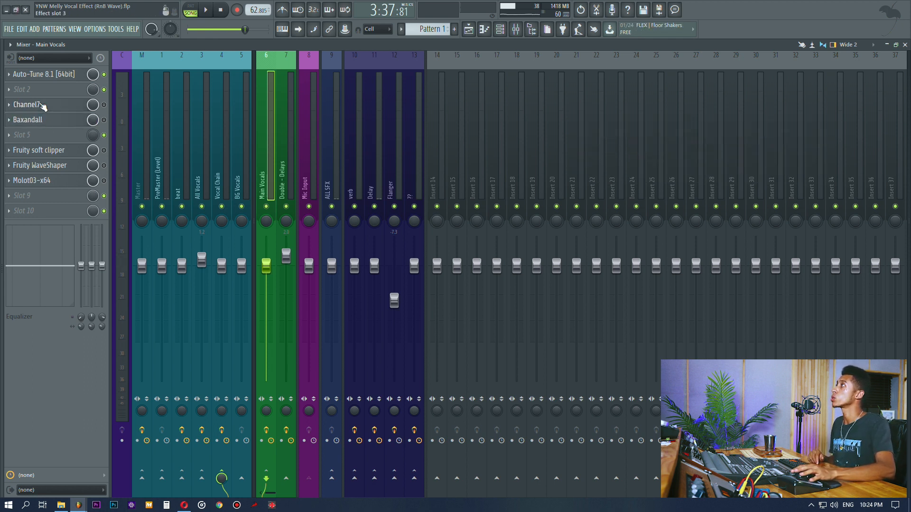
Step: Open Fruity soft clipper and Fruity WaveShaper from the Main Vocals track and arrange their windows side by side
left_click(79, 150)
left_click_drag(233, 120, 562, 100)
left_click(56, 166)
left_click_drag(323, 209, 680, 86)
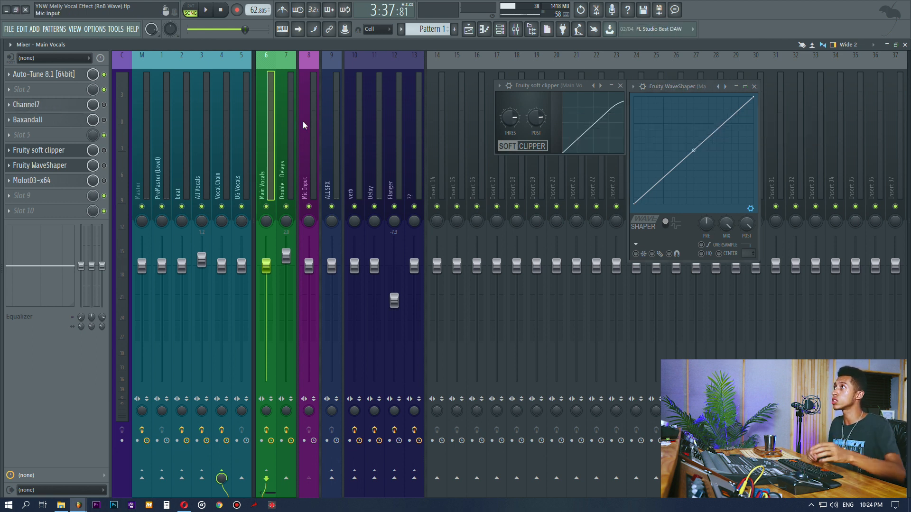
Step: Bring the Fruity soft clipper window to the front and move it slightly away from Fruity WaveShaper
left_click(39, 150)
left_click(39, 150)
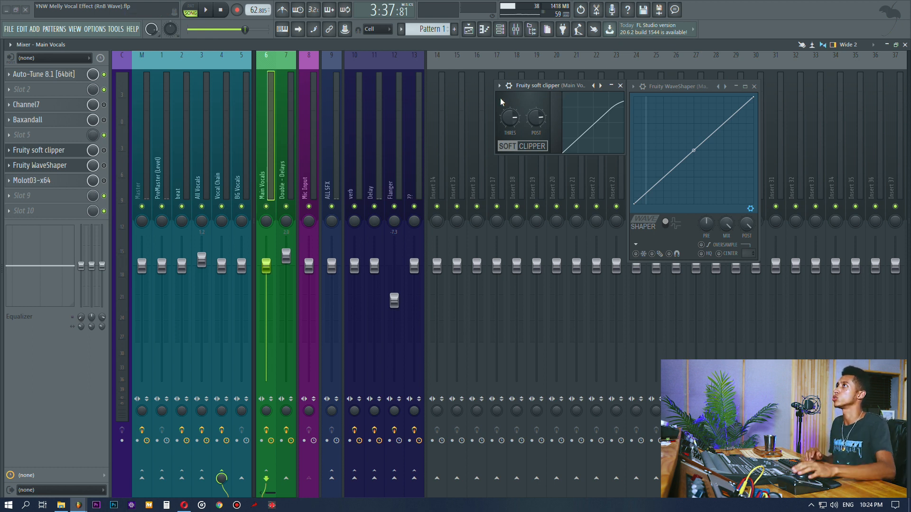
left_click_drag(559, 88, 551, 102)
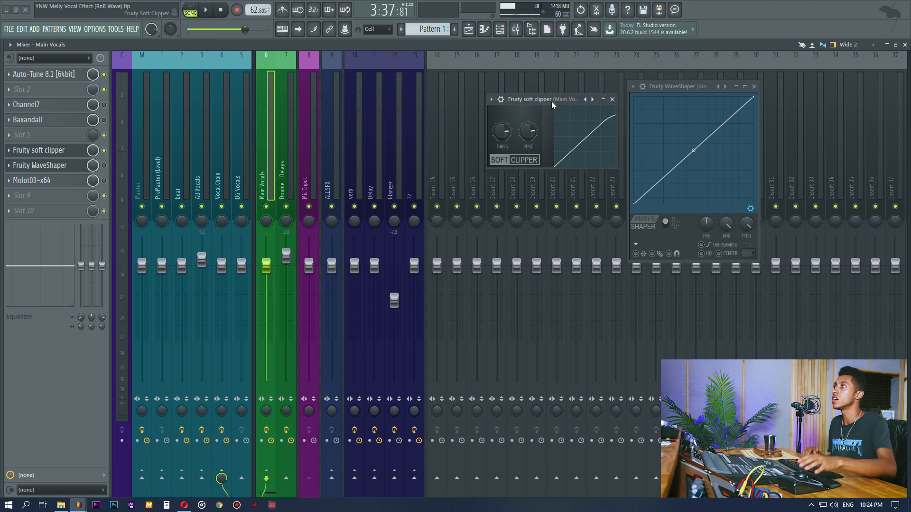
left_click(50, 166)
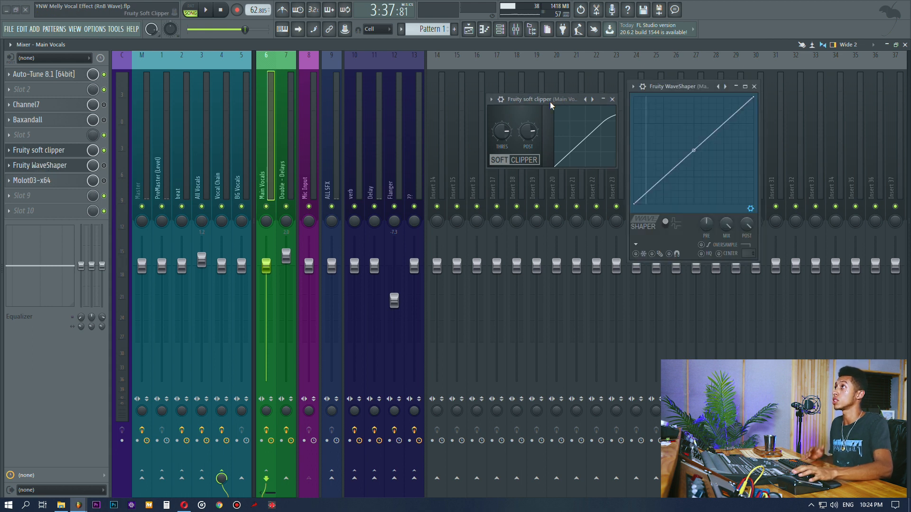
left_click_drag(550, 102, 547, 107)
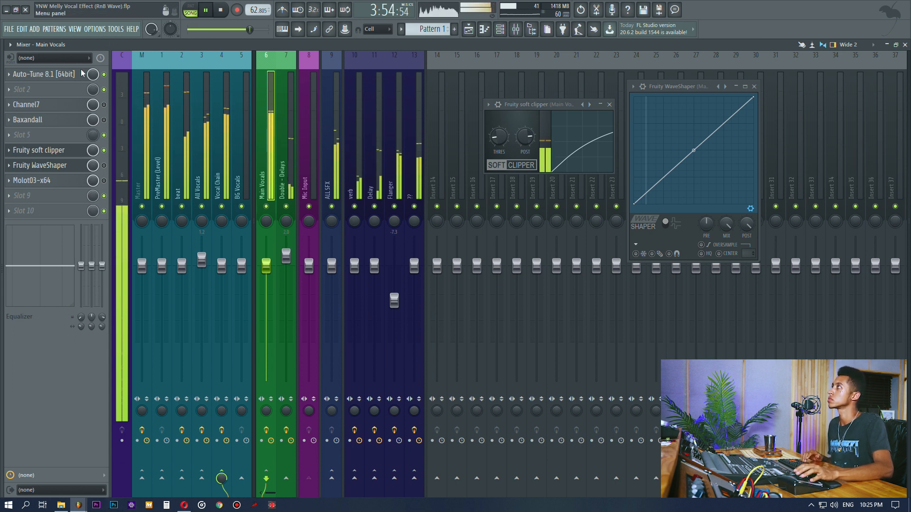
Step: During playback, set Baxandall's treble to about -0.62 dB and its bass to about 1.25 dB, and stop the song
left_click(47, 120)
left_click(583, 172, "alt")
left_click_drag(667, 171, 667, 167)
left_click_drag(585, 173, 586, 175)
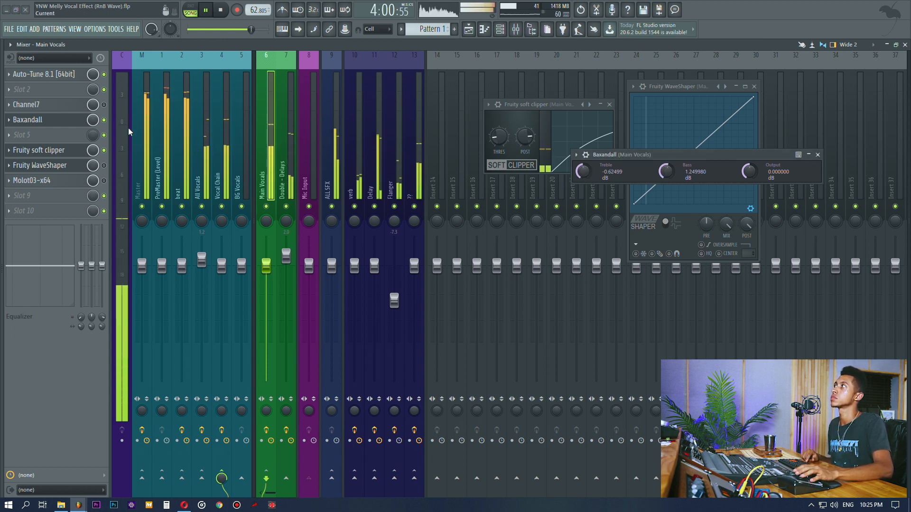
key("space")
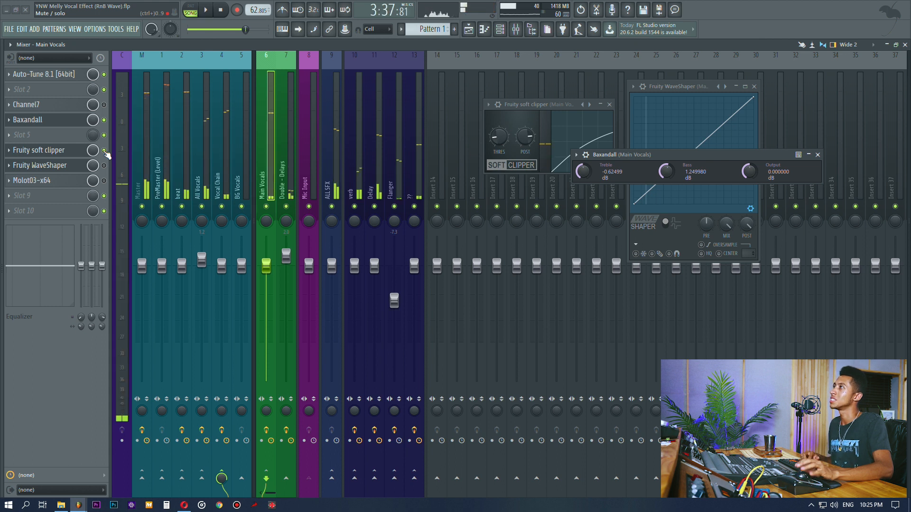
Step: Bypass Fruity soft clipper and Baxandall on the Main Vocals and close the Baxandall window
left_click(104, 151)
left_click(104, 120)
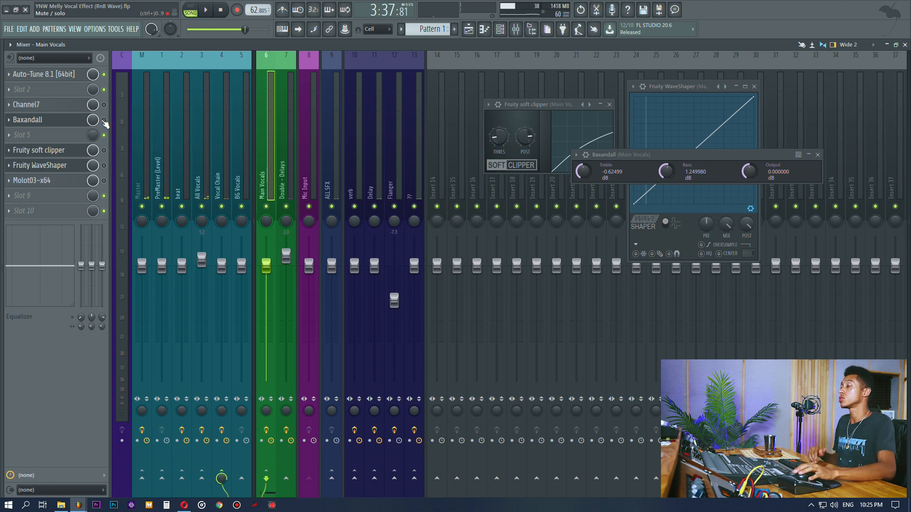
left_click(54, 121)
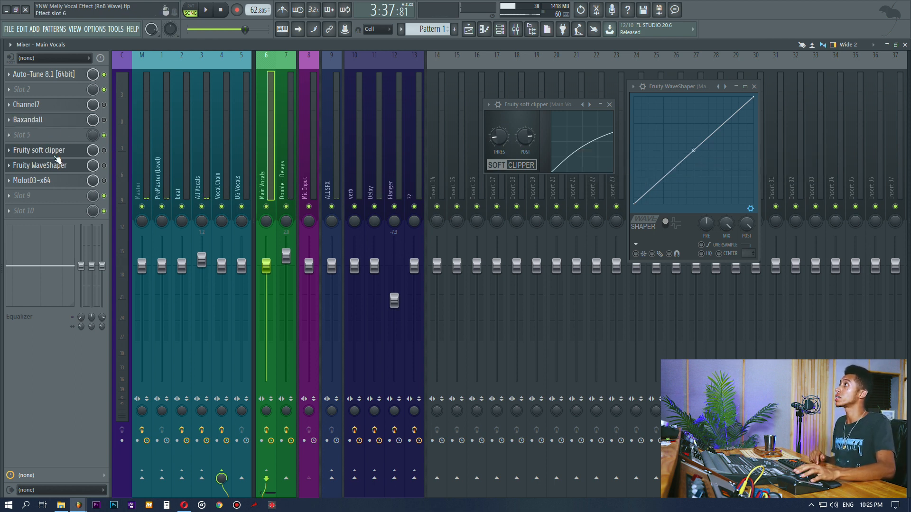
Step: Close the Fruity soft clipper window and reposition Fruity WaveShaper in its place
left_click(56, 152)
left_click(57, 165)
left_click(56, 165)
left_click_drag(681, 87, 574, 100)
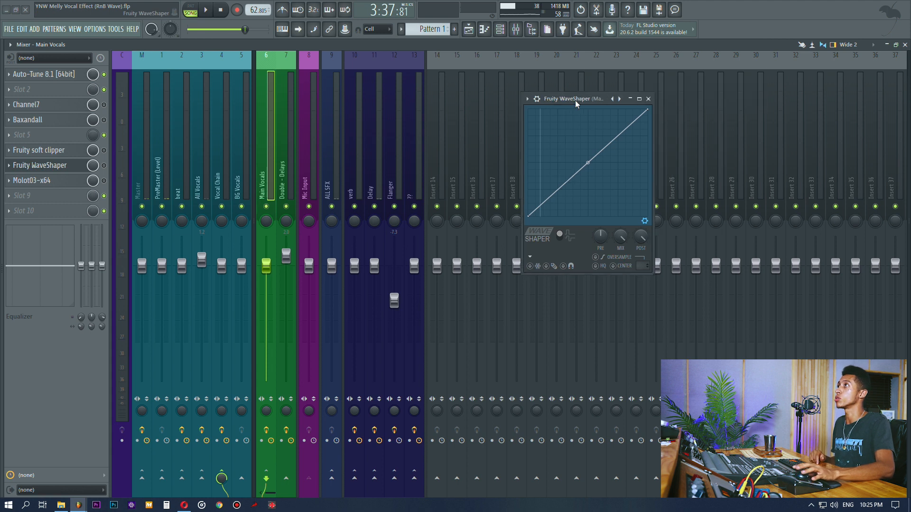
Step: Load the Quick sat preset in Fruity WaveShaper and shift its window closer to the vocal tracks
left_click(528, 99)
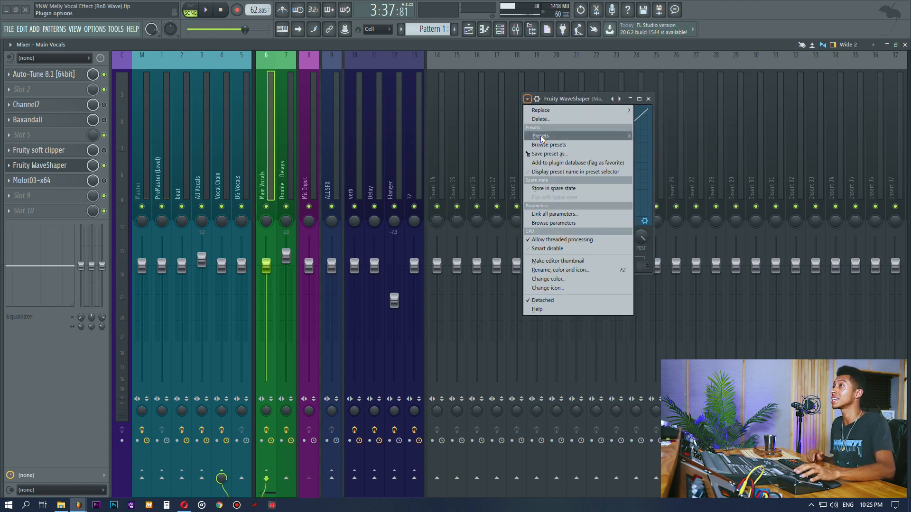
mouse_move(612, 136)
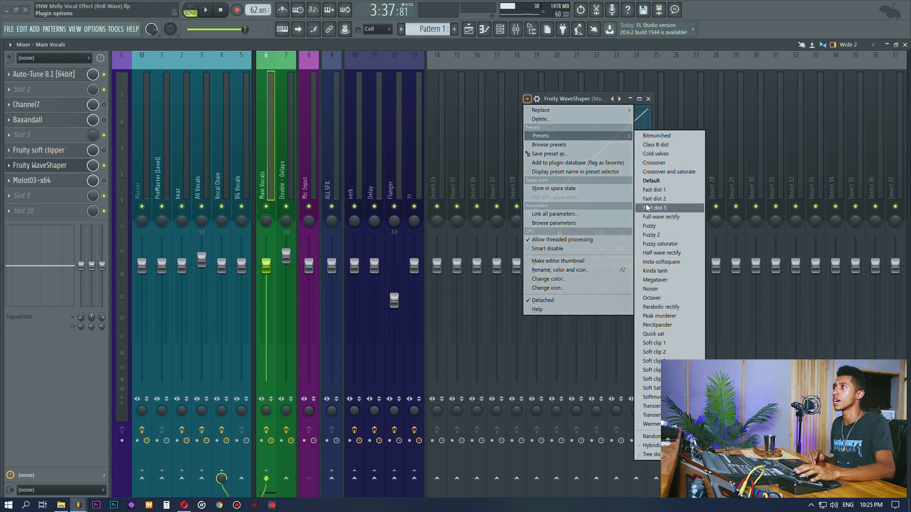
left_click(661, 334)
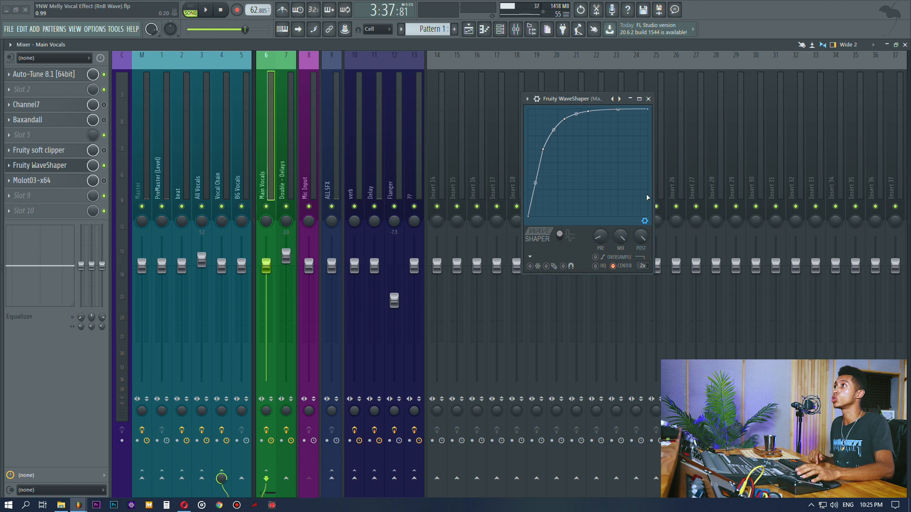
left_click_drag(561, 100, 525, 104)
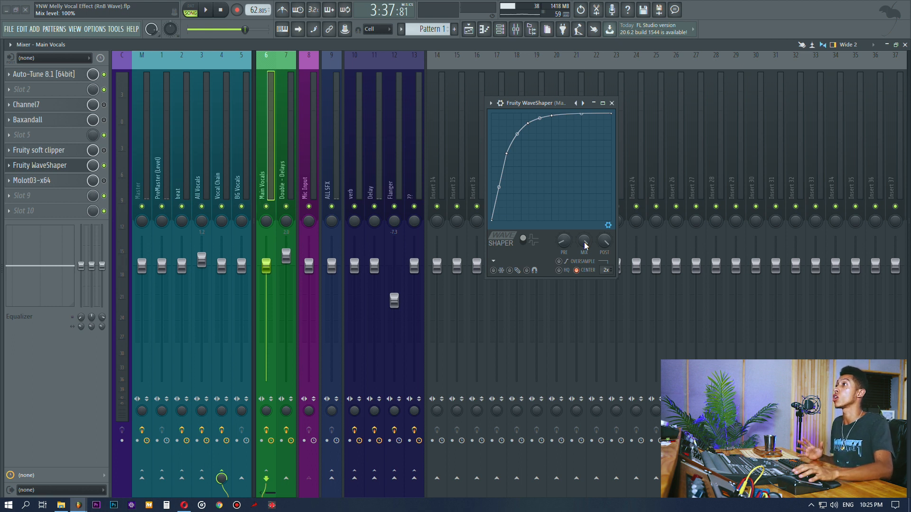
Step: Lower Fruity WaveShaper's mix level while auditioning the song, return to the mixer and stop playback
key("space")
left_click_drag(584, 242, 584, 272)
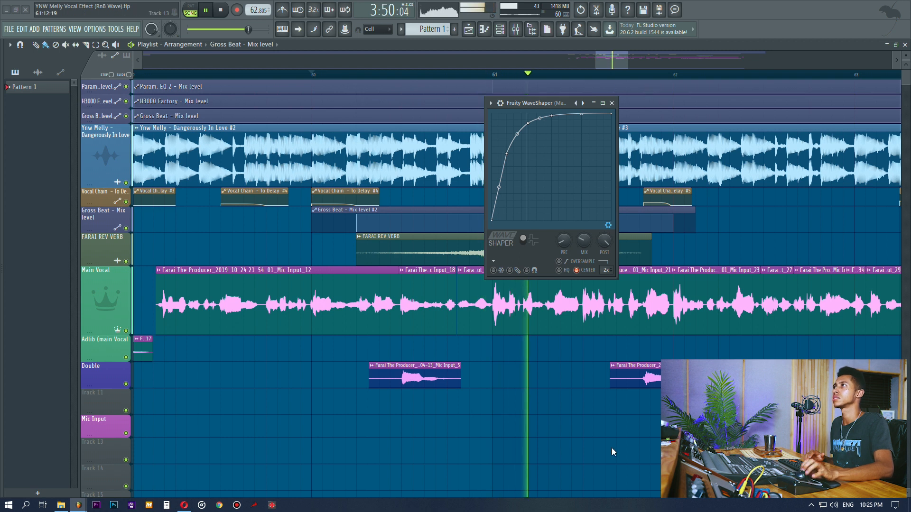
left_click(516, 30)
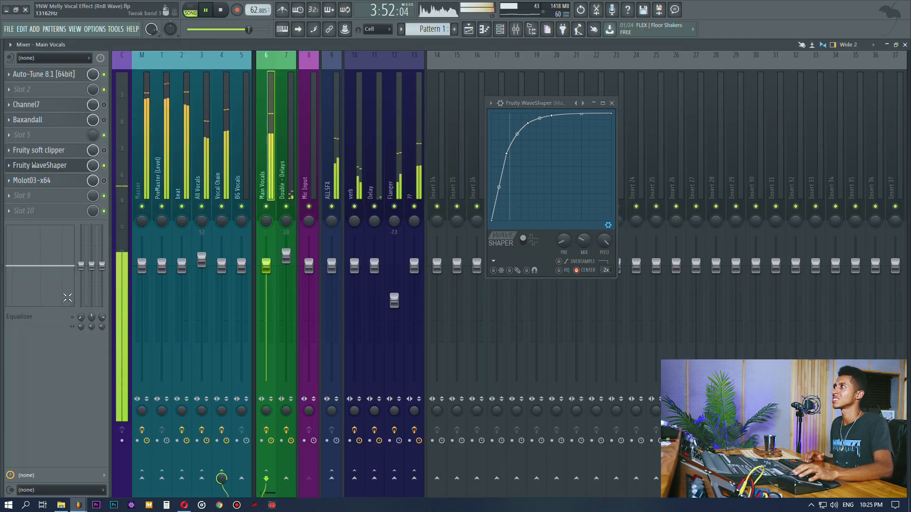
key("space")
Step: Close Fruity WaveShaper and open Molot03-x64 from the Main Vocals track, moving its window higher over the mixer
mouse_move(78, 505)
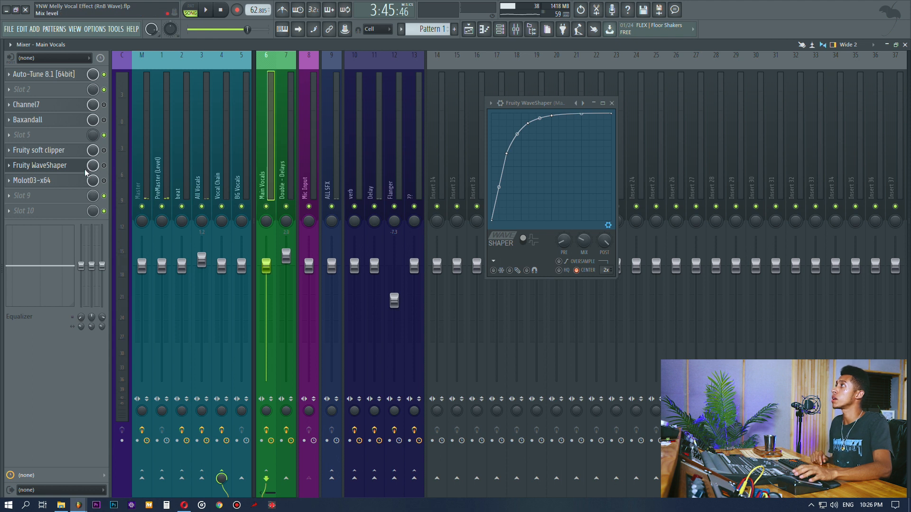
left_click(62, 166)
left_click(55, 181)
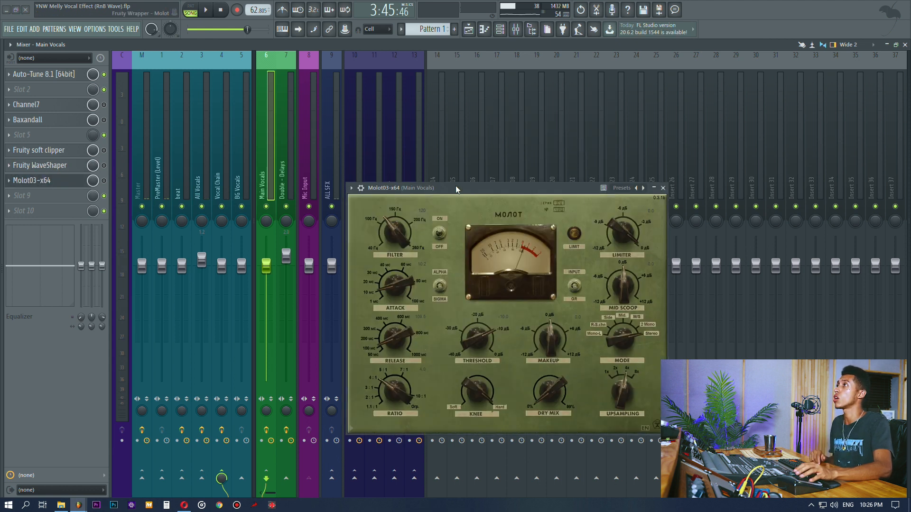
left_click_drag(455, 186, 463, 129)
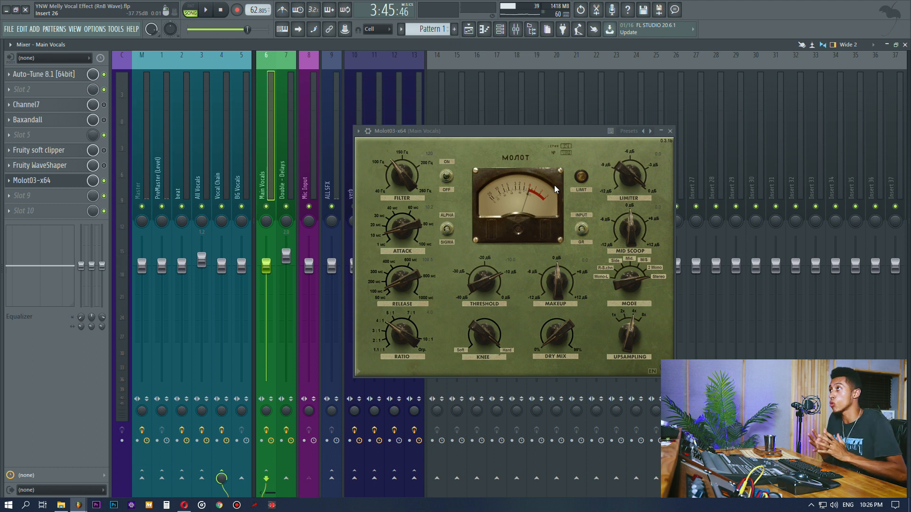
Step: Audition the song with Molot03-x64 on the Main Vocals while trying out its Mid Scoop control
left_click_drag(639, 226, 636, 223)
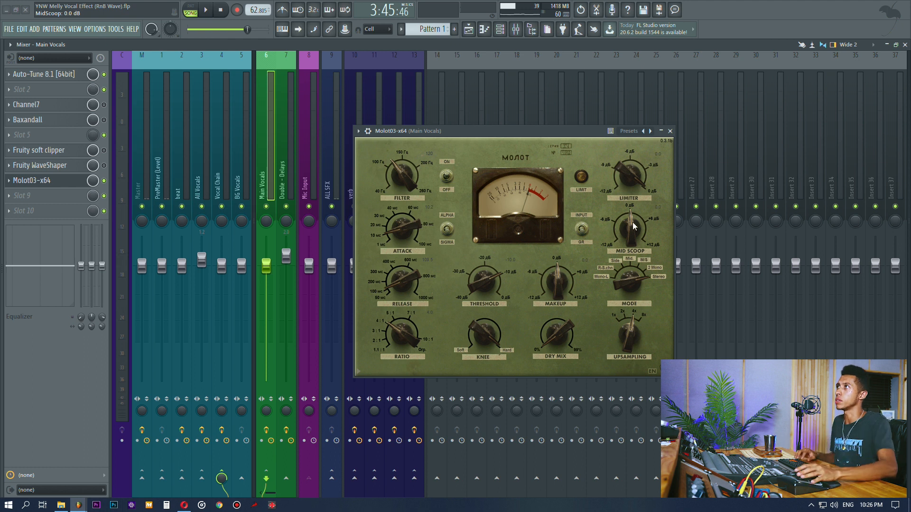
left_click(490, 123)
key("space")
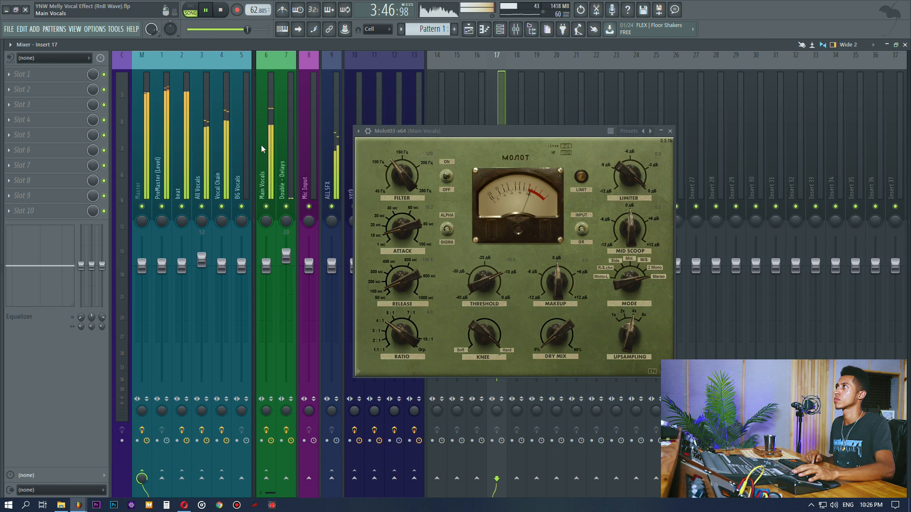
left_click(265, 56)
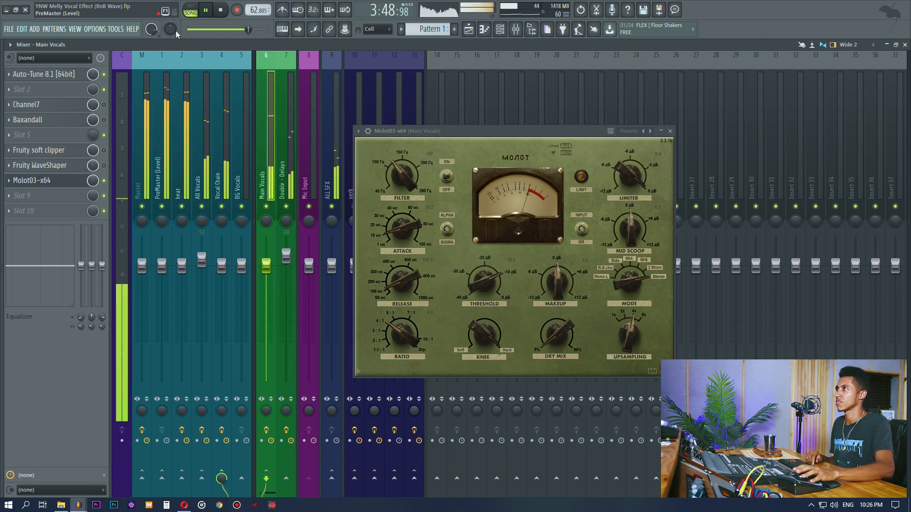
mouse_move(93, 176)
left_mouse_down()
mouse_move(93, 223)
mouse_move(93, 176)
left_mouse_up()
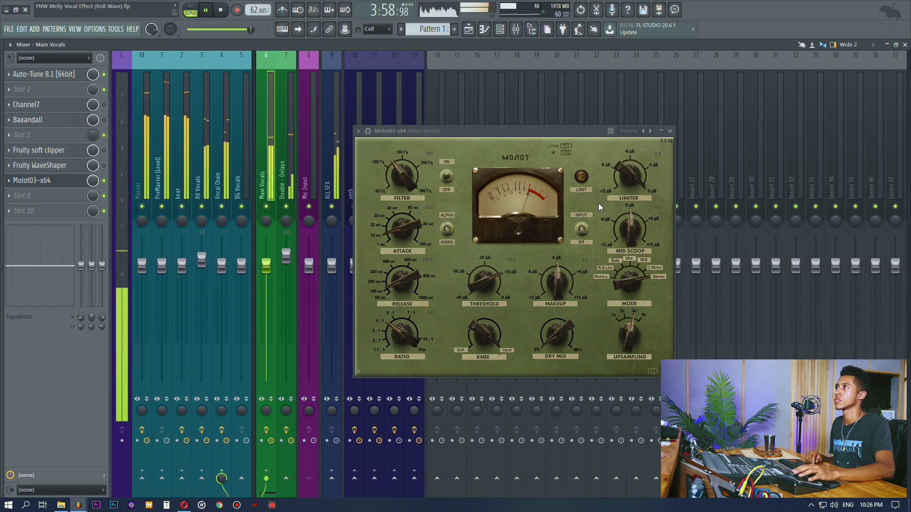
left_click_drag(627, 230, 615, 161)
left_click_drag(645, 214, 618, 398)
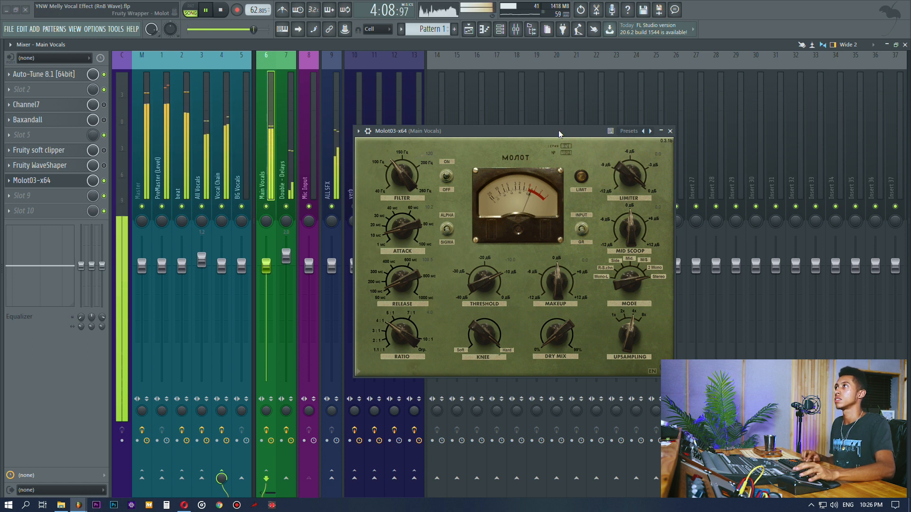
Step: Stop playback, bypass Molot03-x64 on the Main Vocals and close its window
key("space")
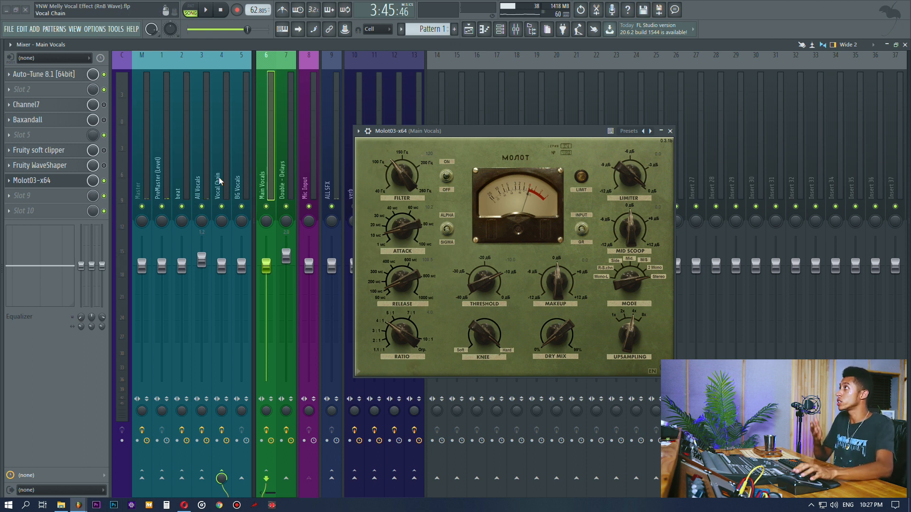
left_click(104, 180)
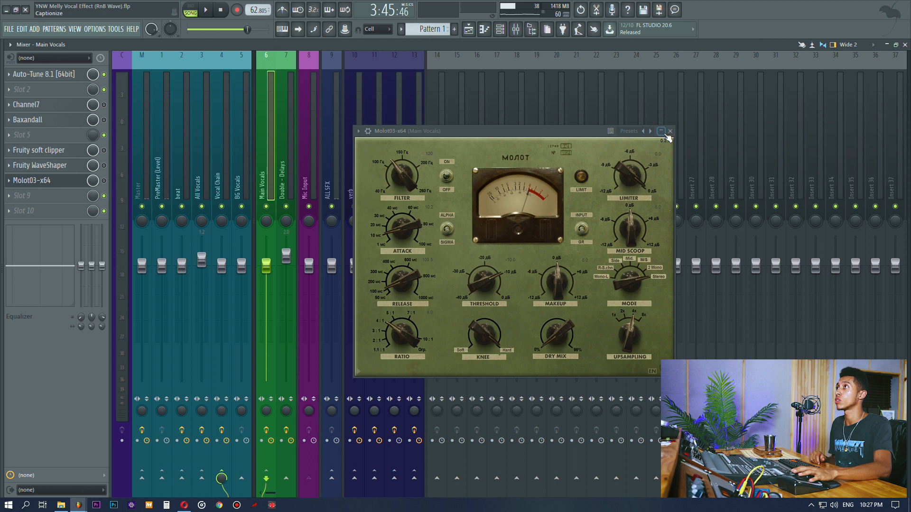
left_click(669, 131)
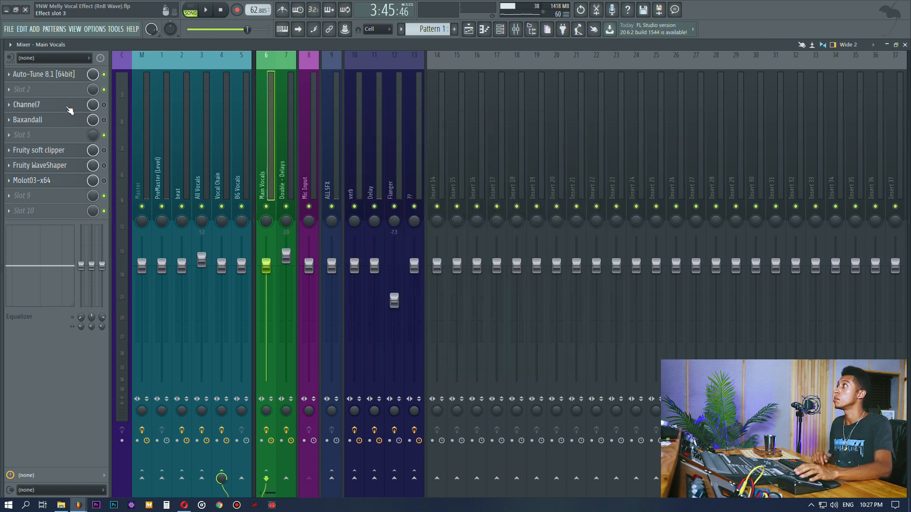
Step: Reopen Channel7 on the Main Vocals and place its window where the console and drive settings can be reviewed
left_click(65, 107)
left_click_drag(633, 116, 585, 119)
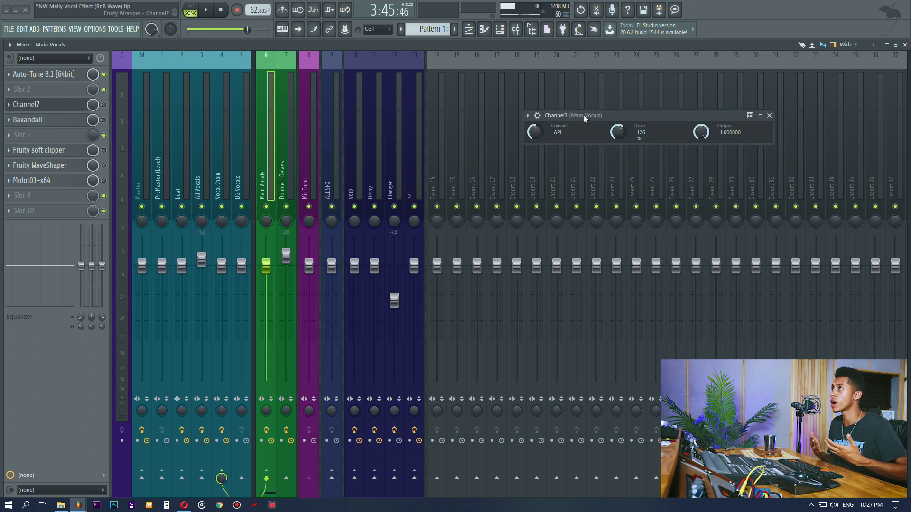
left_click(222, 142)
left_click(45, 75)
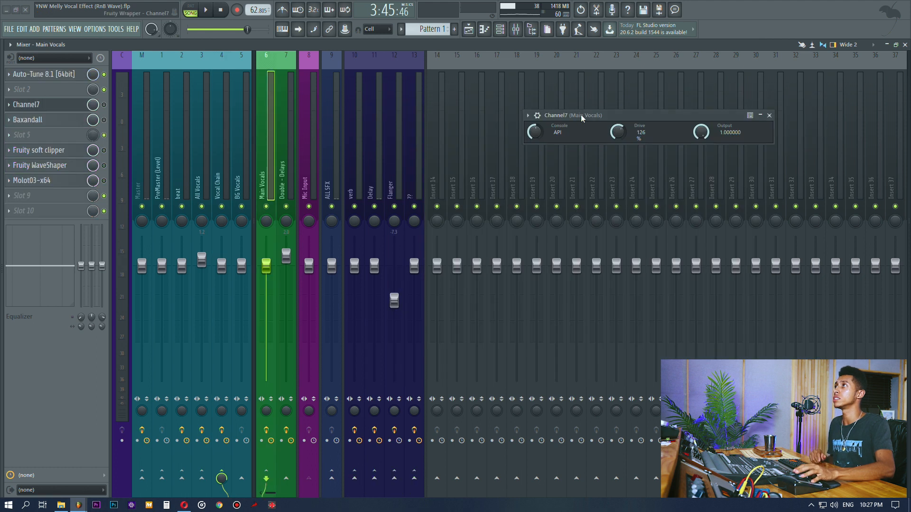
left_click_drag(582, 118, 519, 130)
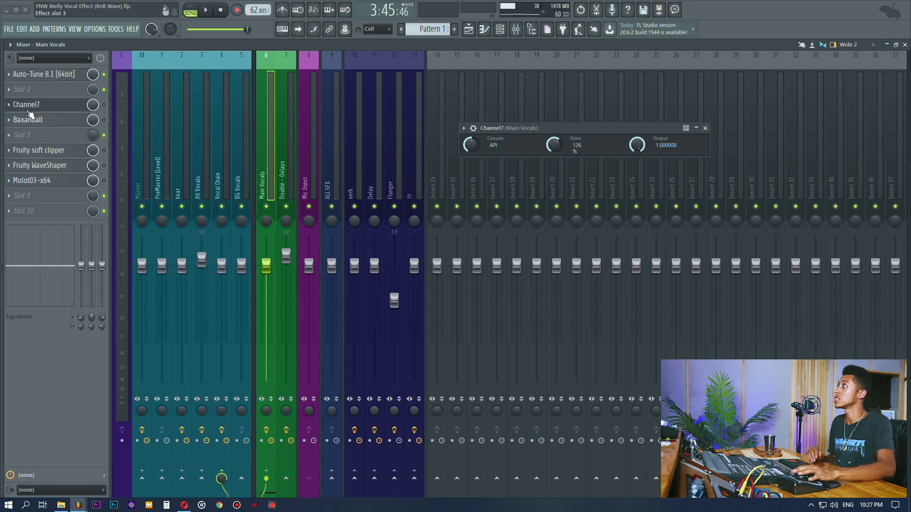
Step: Close Channel7 and reopen Baxandall to review its treble and bass settings
left_click(30, 106)
left_click(29, 120)
left_click_drag(593, 154, 562, 154)
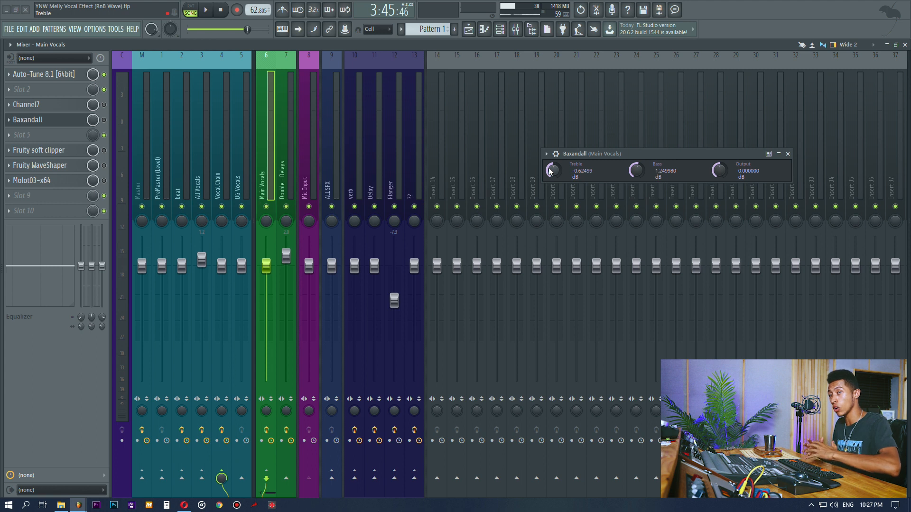
Step: Close Baxandall and show Fruity soft clipper and Fruity WaveShaper from the Main Vocals side by side to review their settings
left_click(29, 120)
left_click(40, 166)
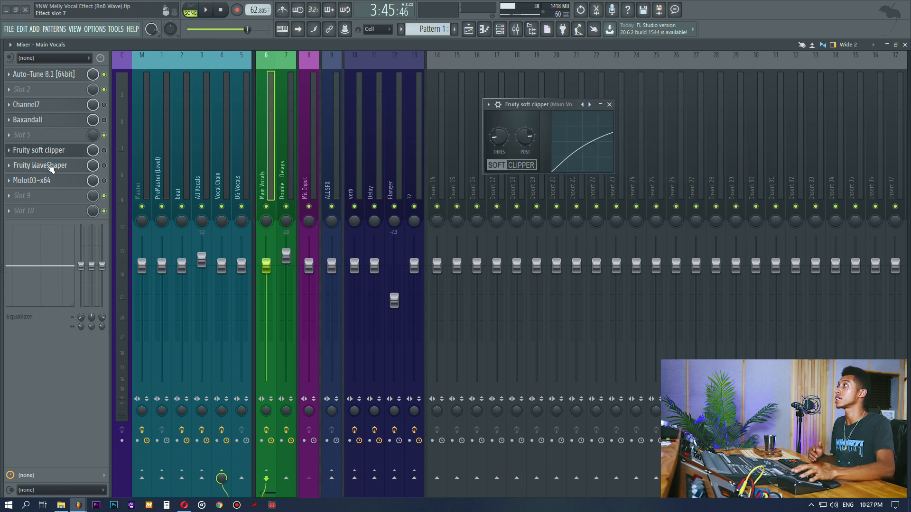
left_click_drag(548, 104, 683, 104)
left_click(672, 107)
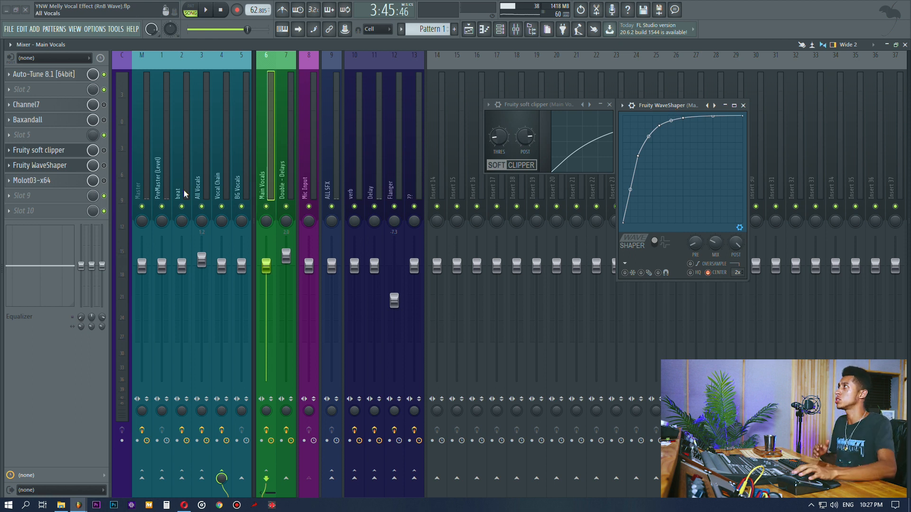
Step: Bring up Molot03-x64 to review its settings, and close it along with the Fruity soft clipper and Fruity WaveShaper windows
left_click(70, 180)
left_click_drag(485, 127, 419, 162)
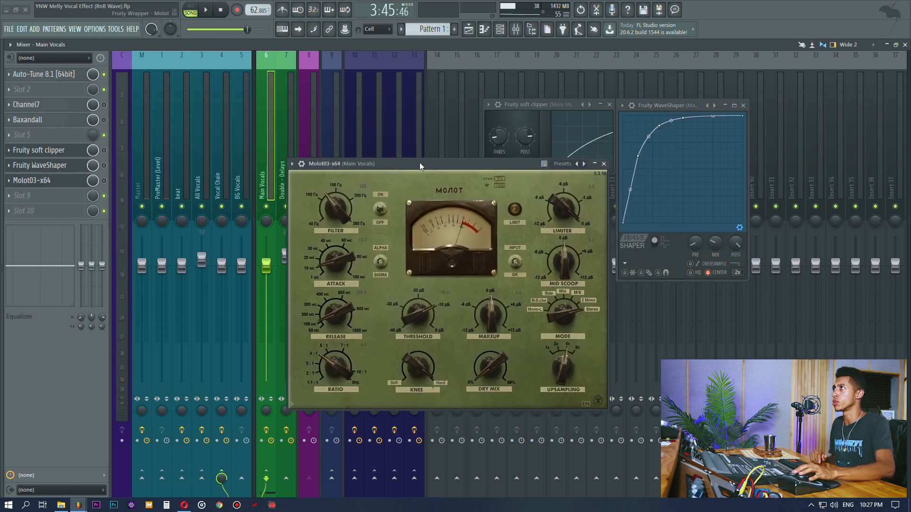
left_click(603, 163)
left_click(610, 104)
left_click(743, 105)
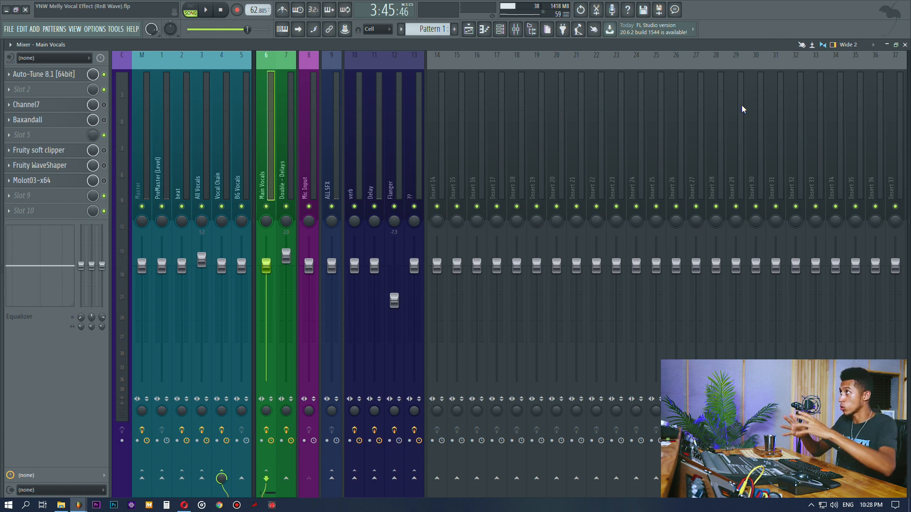
Step: Review the effect slots on the Vocal Chain track and return to the Main Vocals track
left_click(223, 116)
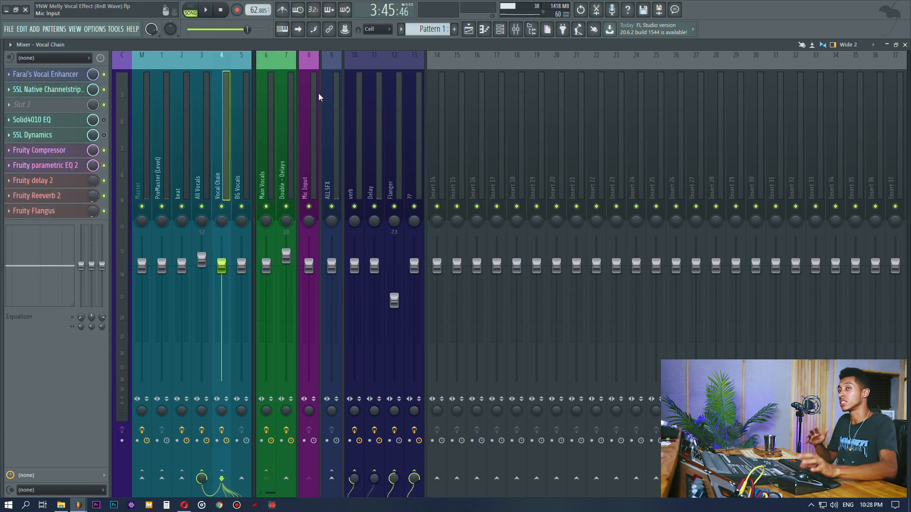
left_click(269, 126)
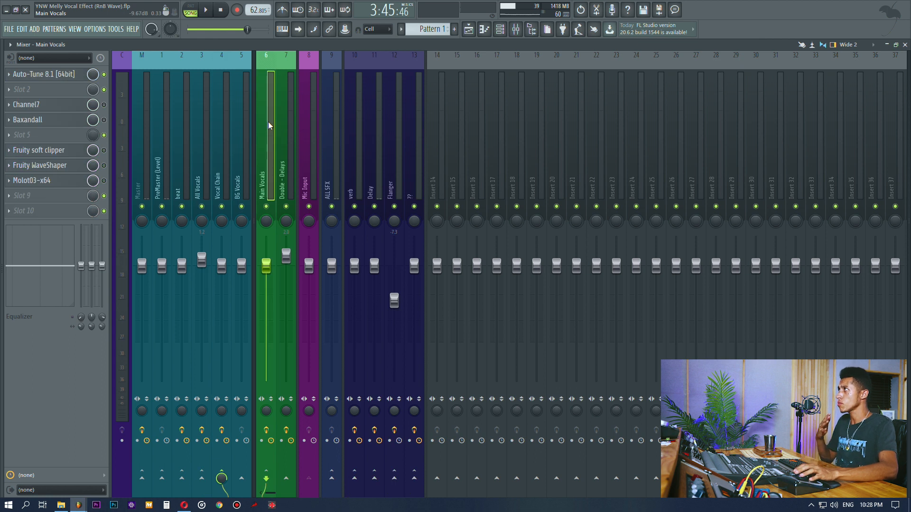